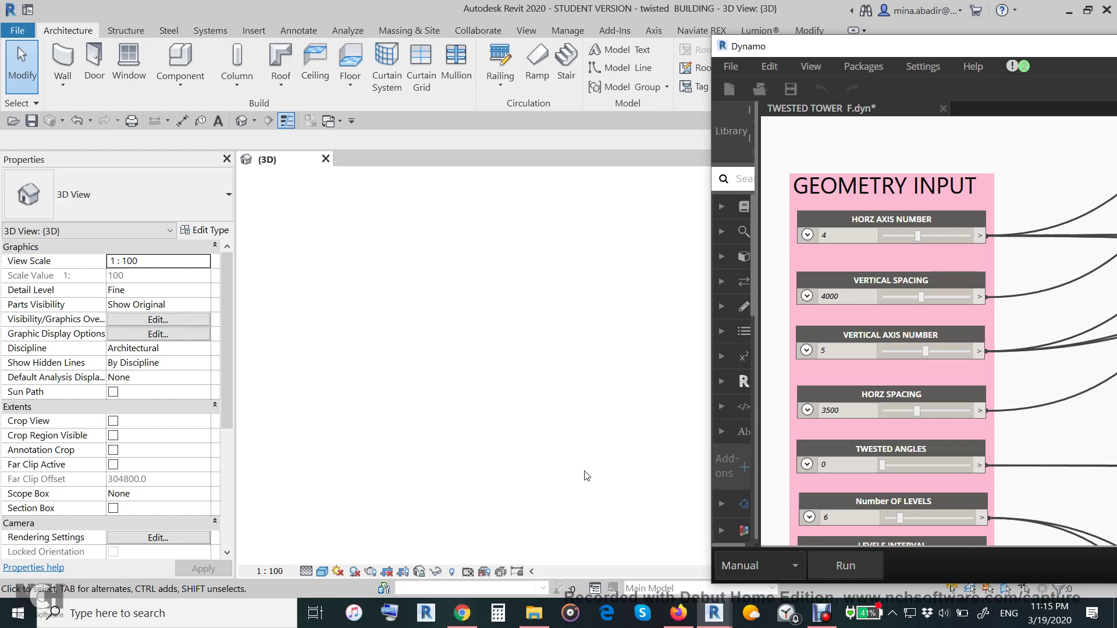
drag(802, 56, 822, 49)
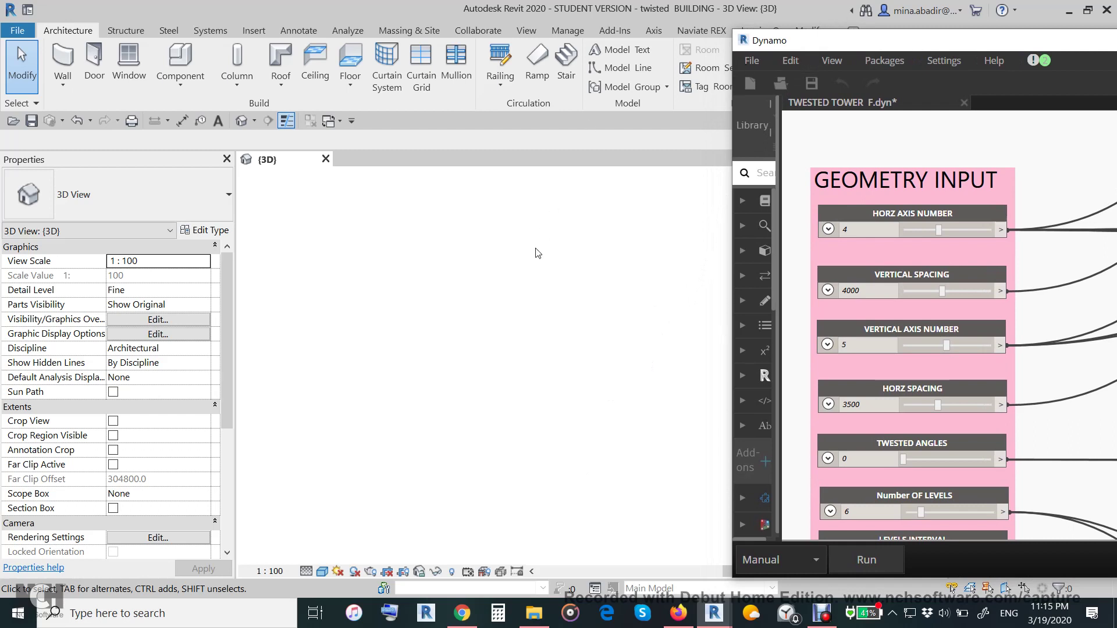
drag(822, 47, 818, 52)
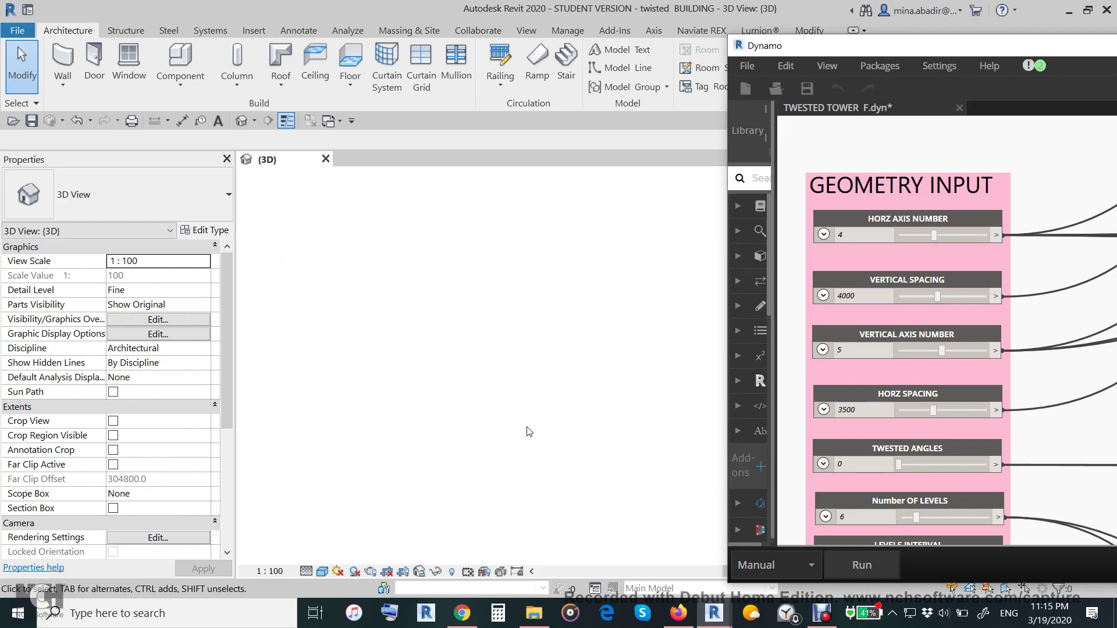
Switch to Chrome and look through the uploaded videos on the YouTube channel
click(462, 613)
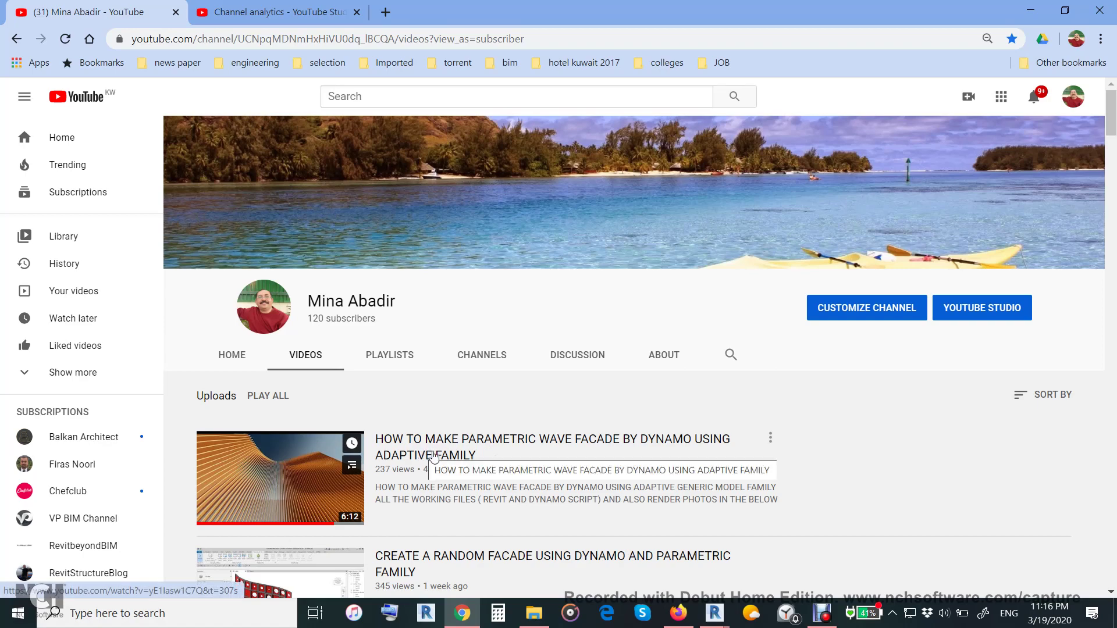
scroll(476, 453, down, 4)
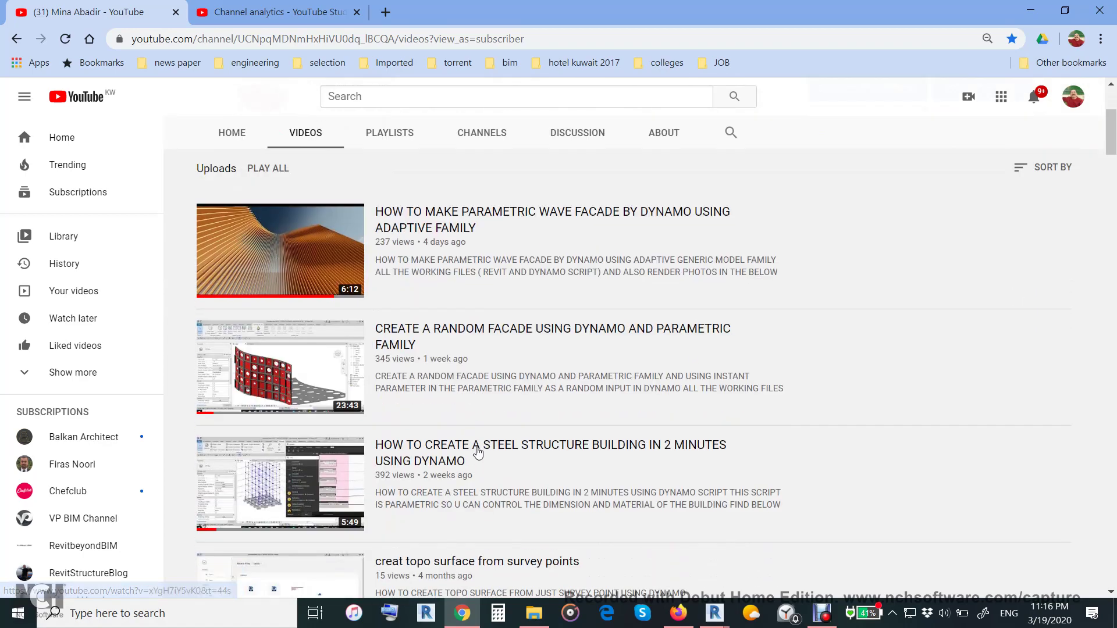
scroll(477, 452, down, 11)
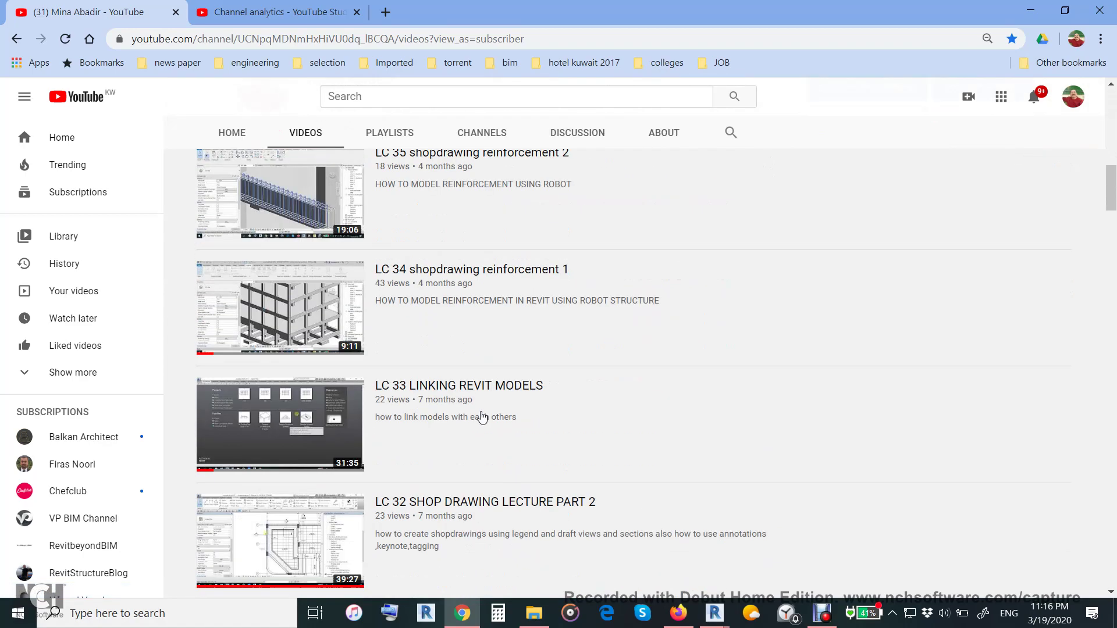
scroll(480, 419, down, 20)
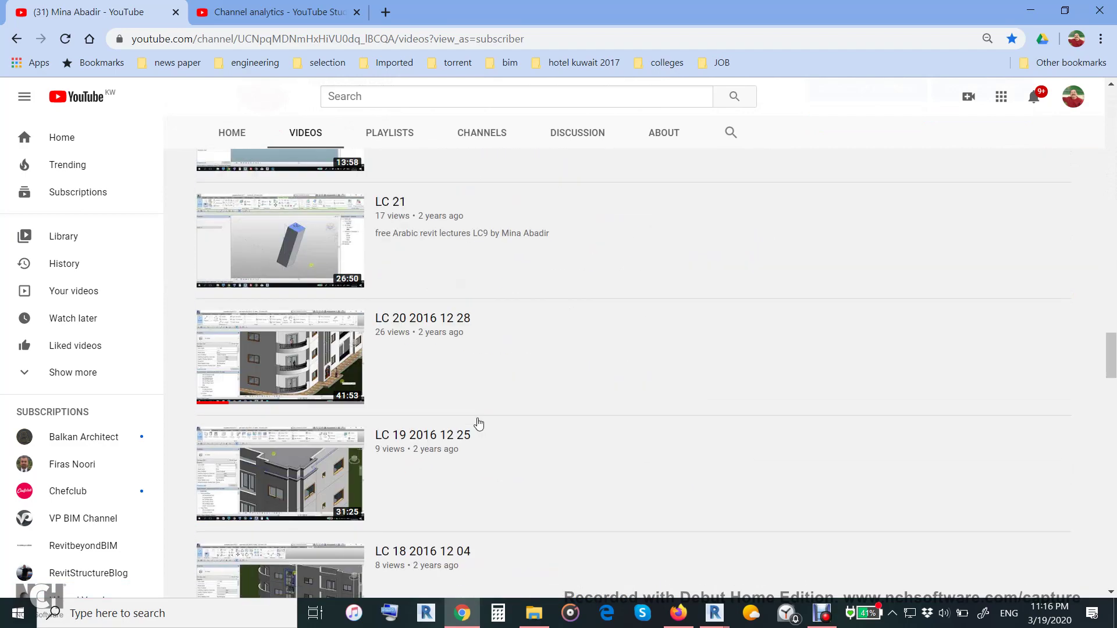
scroll(479, 424, down, 20)
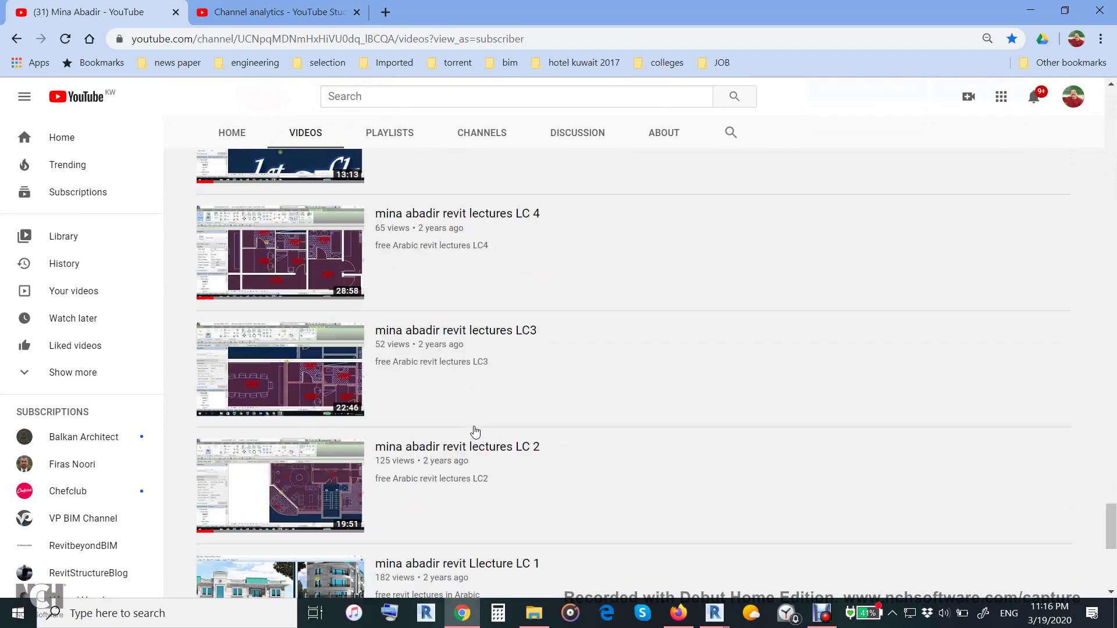
scroll(476, 431, down, 7)
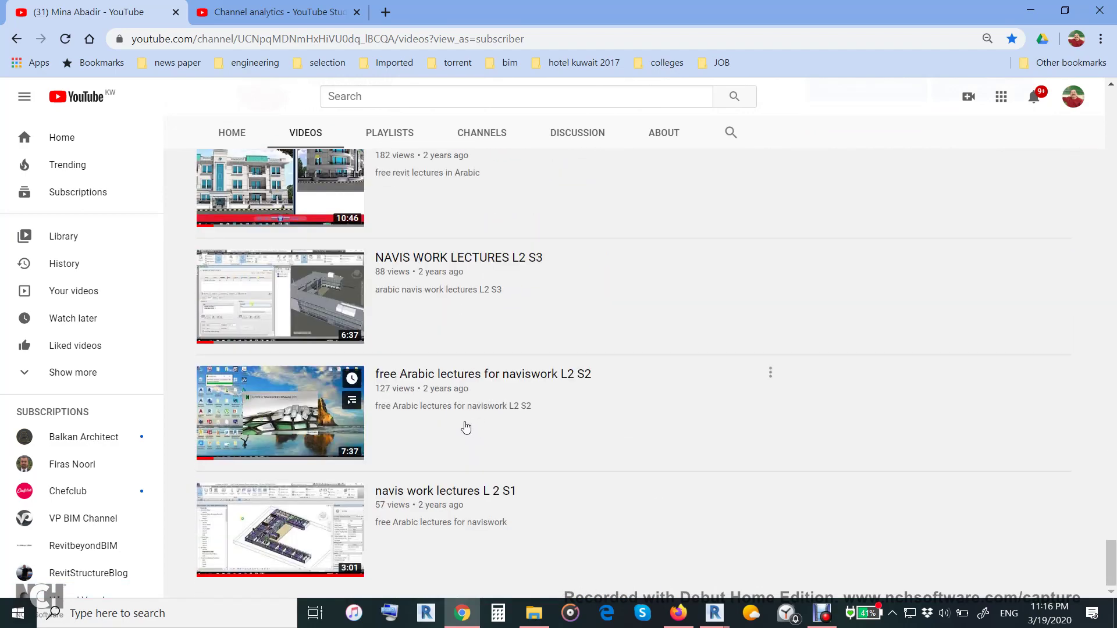
scroll(453, 433, up, 20)
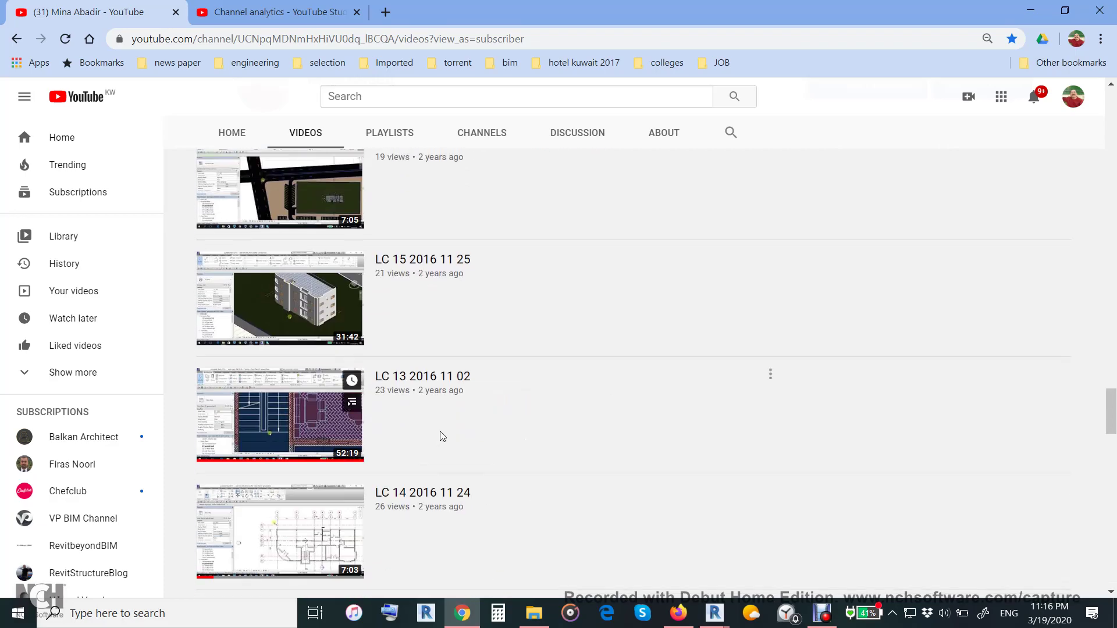
scroll(442, 436, up, 20)
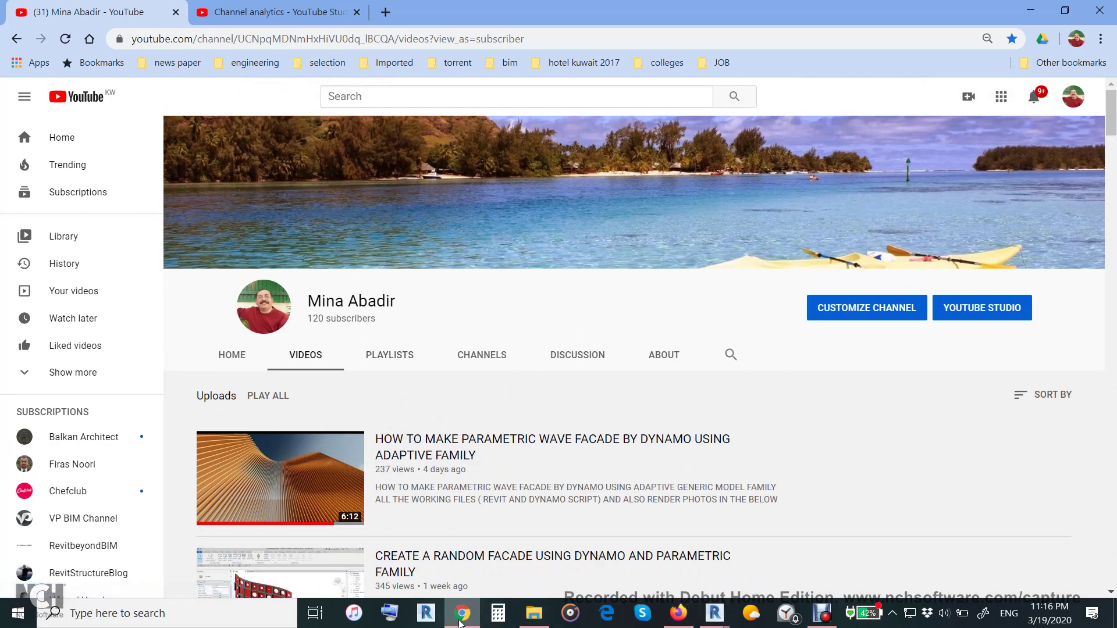
Switch back to Dynamo, run the TWESTED TOWER F script with its existing geometry inputs, and inspect the generated frame in Revit's 3D view
click(720, 620)
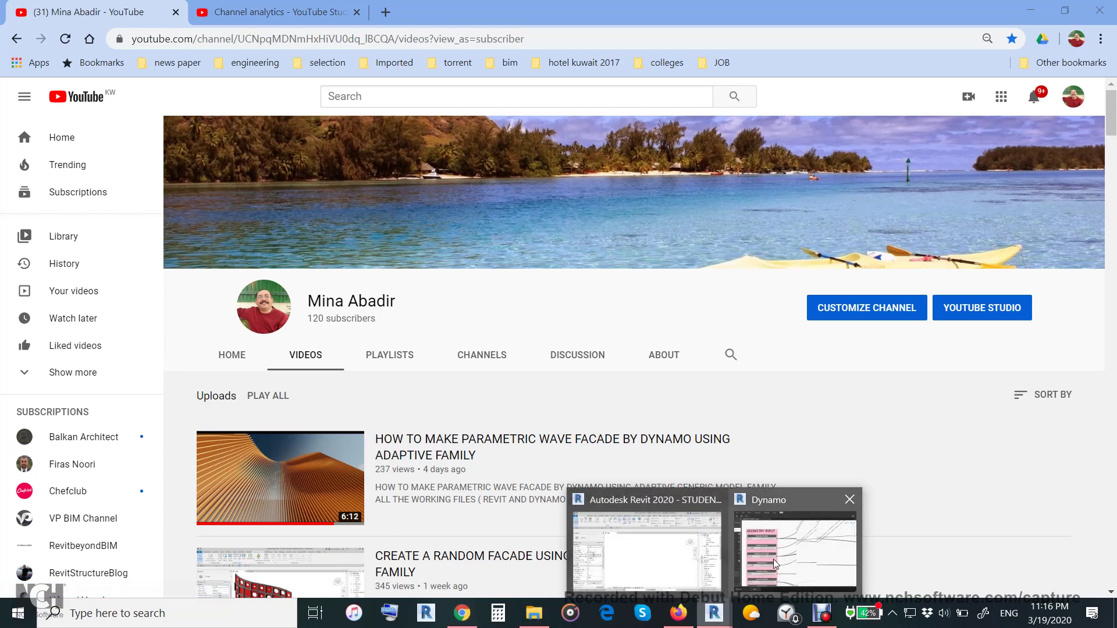
click(773, 560)
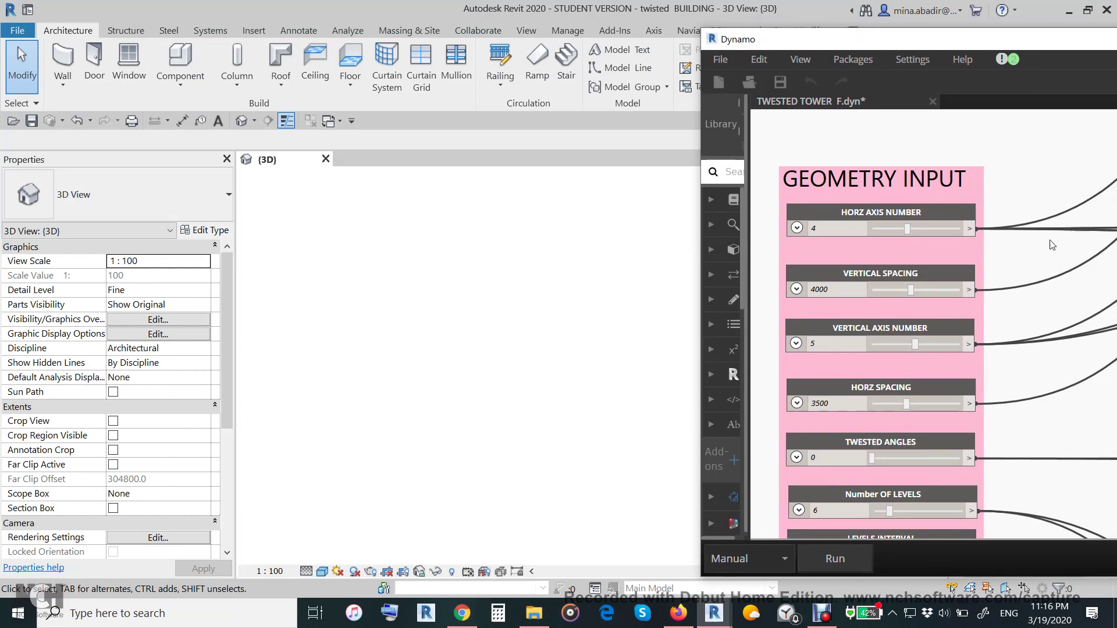
scroll(1050, 241, down, 1)
scroll(879, 247, up, 2)
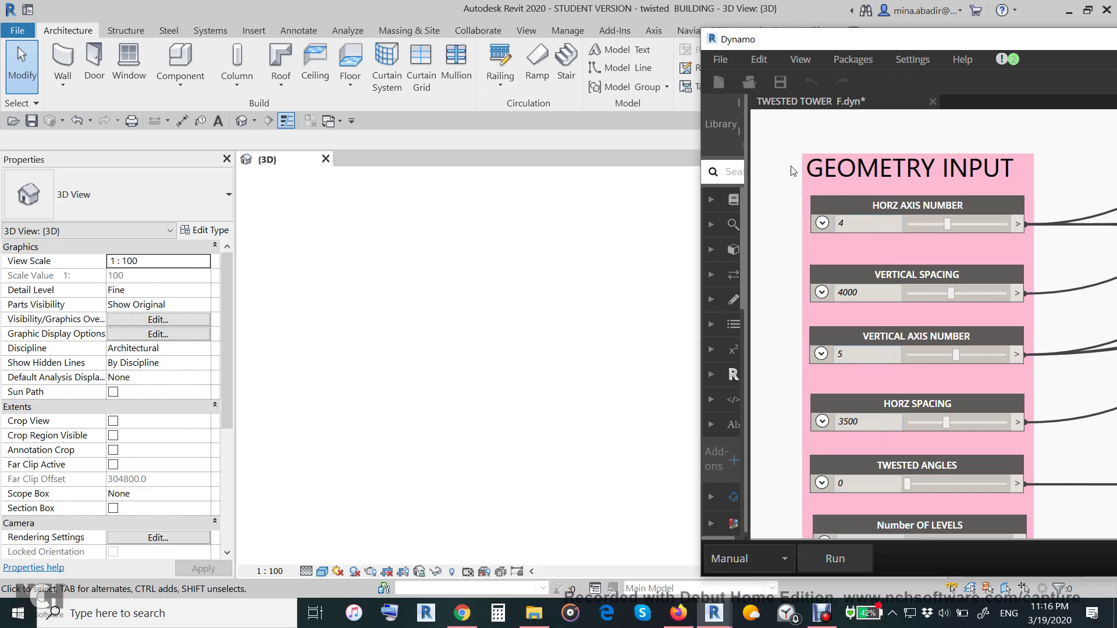
scroll(791, 170, down, 2)
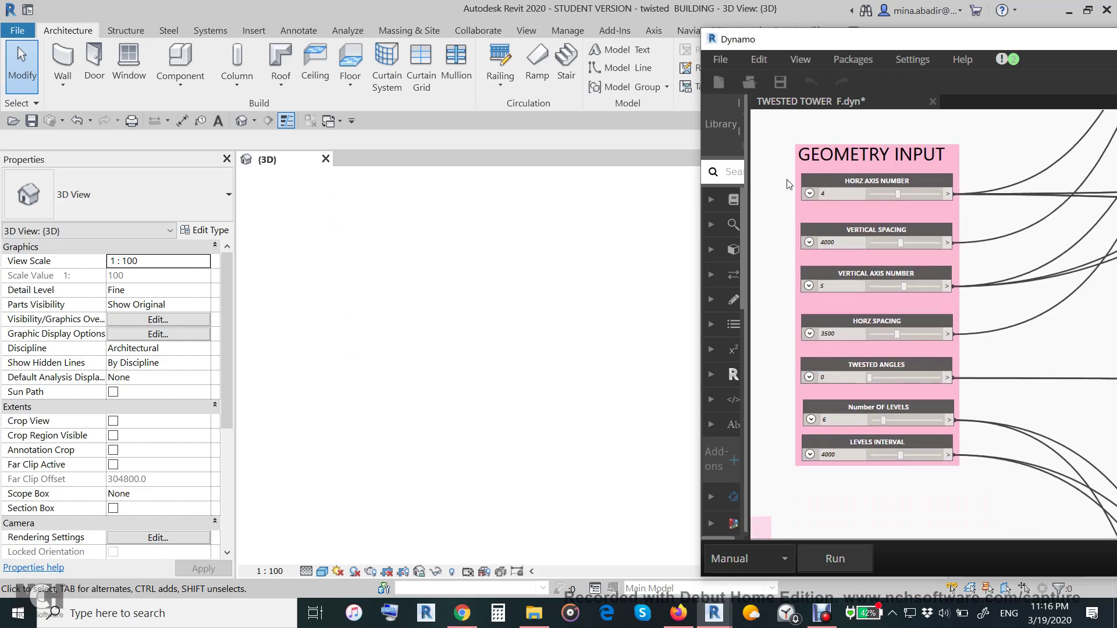
scroll(780, 373, up, 2)
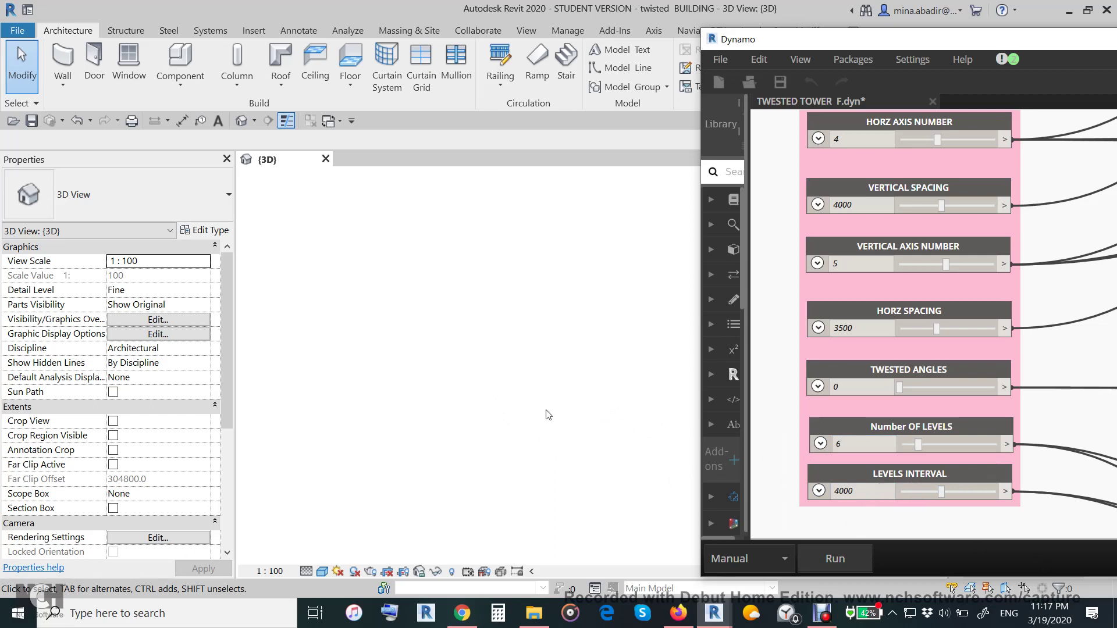
click(832, 558)
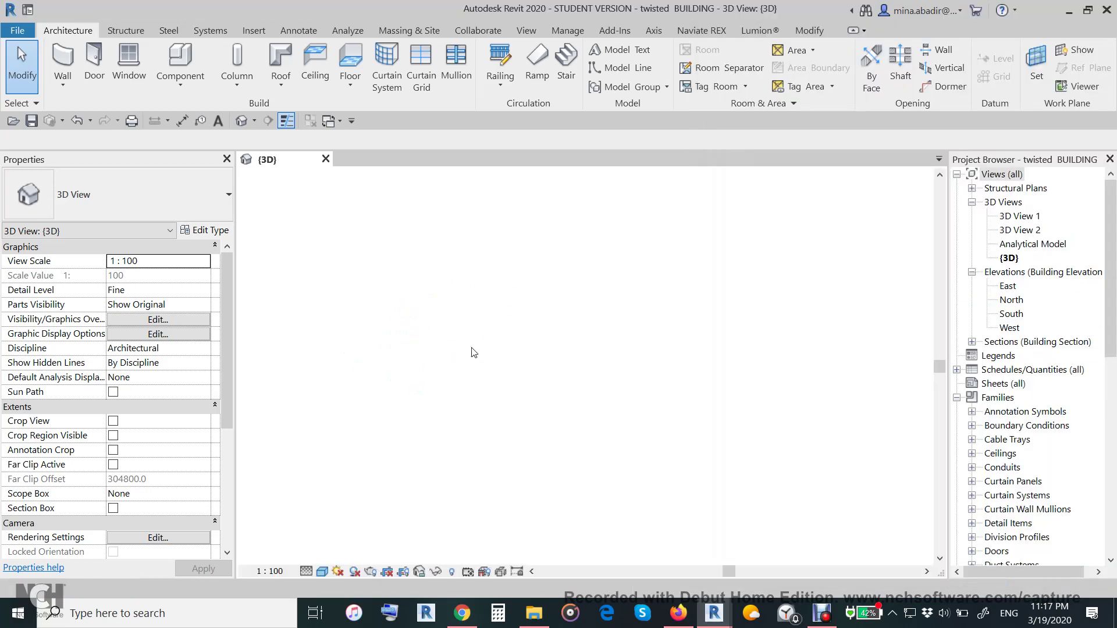
scroll(449, 517, up, 3)
middle_drag(449, 518, 484, 488)
scroll(481, 487, up, 2)
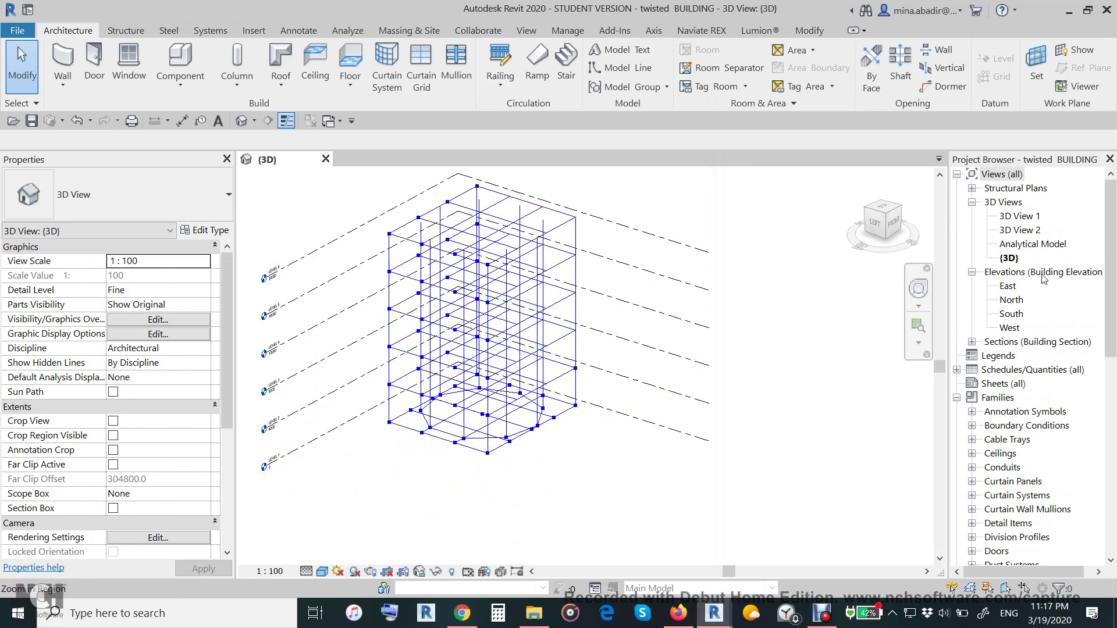
Move the Dynamo window clear of the Project Browser and expand Structural Plans to check the level plans
key(alt+Tab)
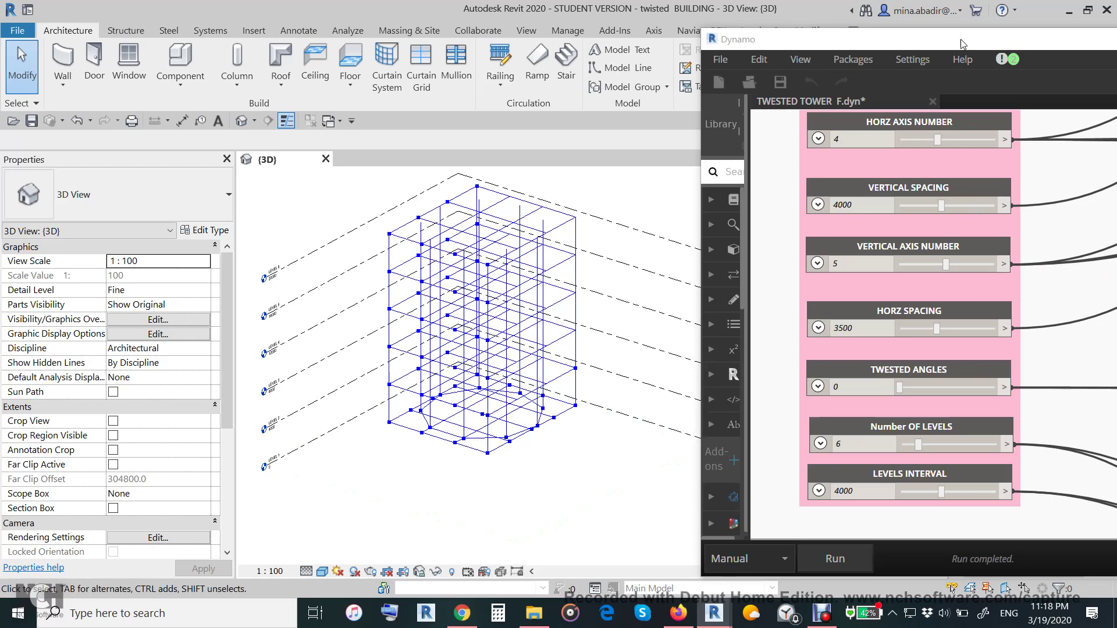
drag(963, 44, 944, 457)
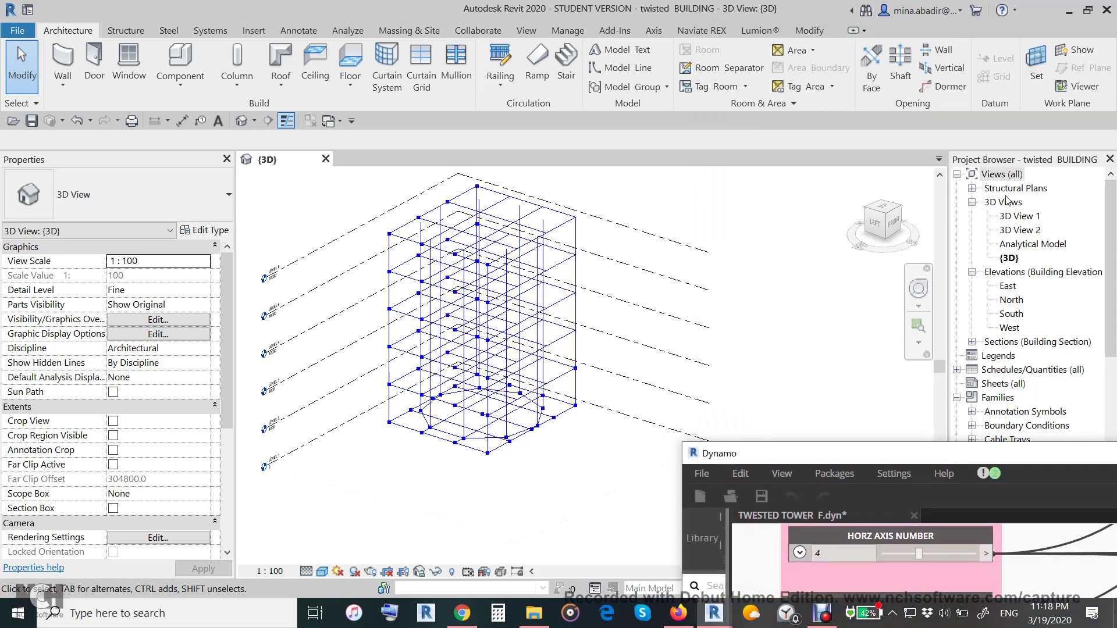
click(971, 188)
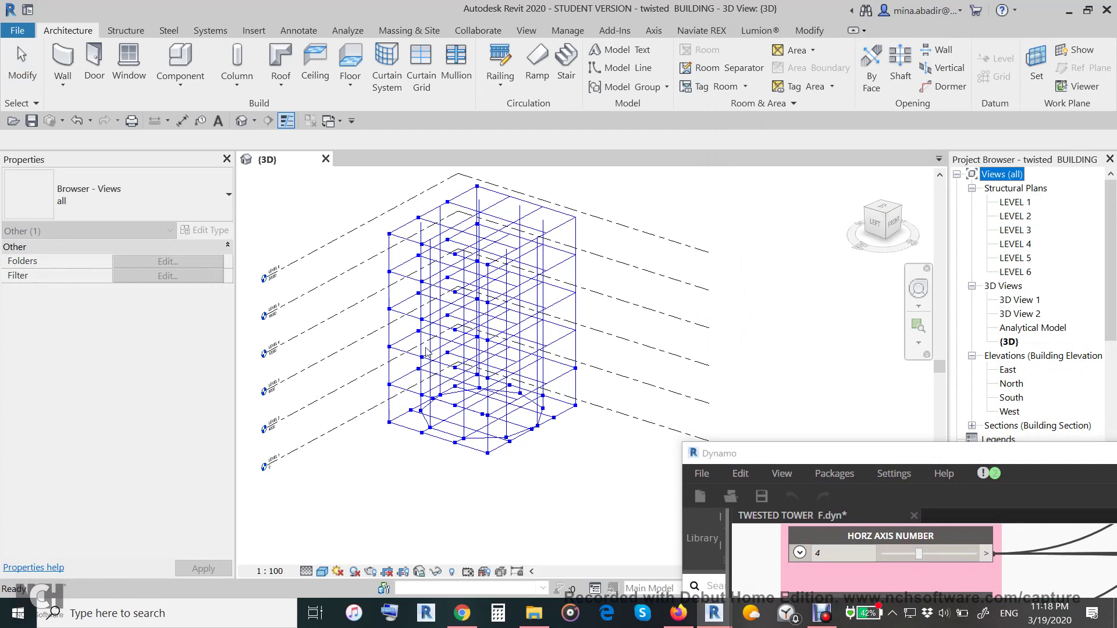
Bring the Dynamo graph back into full view and examine its node groups, including CORE, GROUND BEAM, CREAT FLOOR and CREAT LEVELS
drag(836, 463, 703, 37)
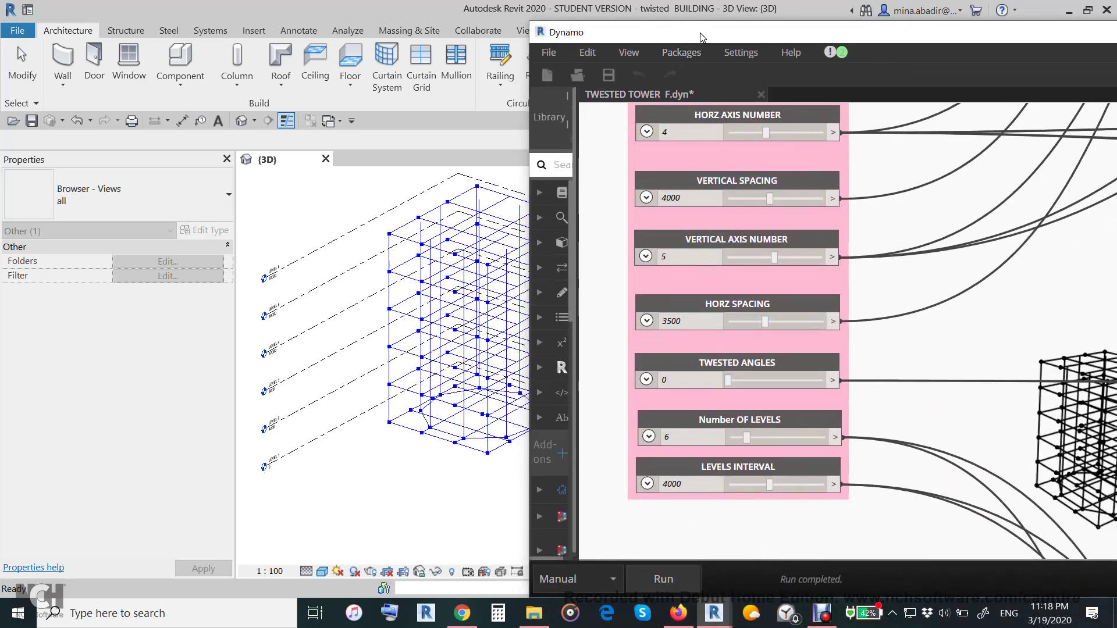
scroll(797, 285, down, 4)
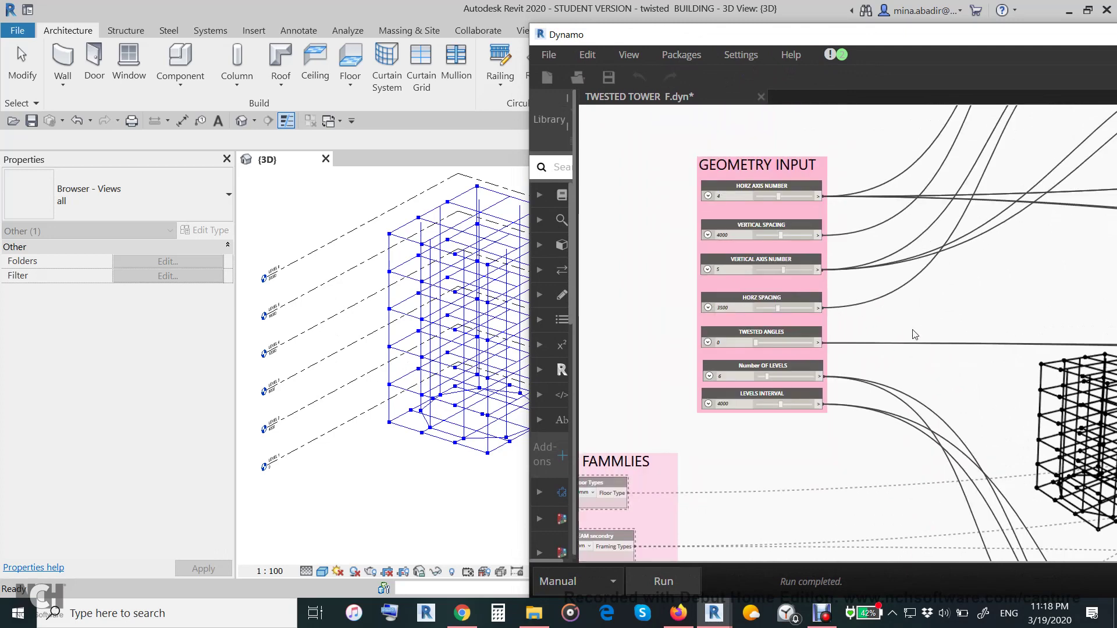
scroll(884, 326, down, 2)
scroll(901, 349, down, 4)
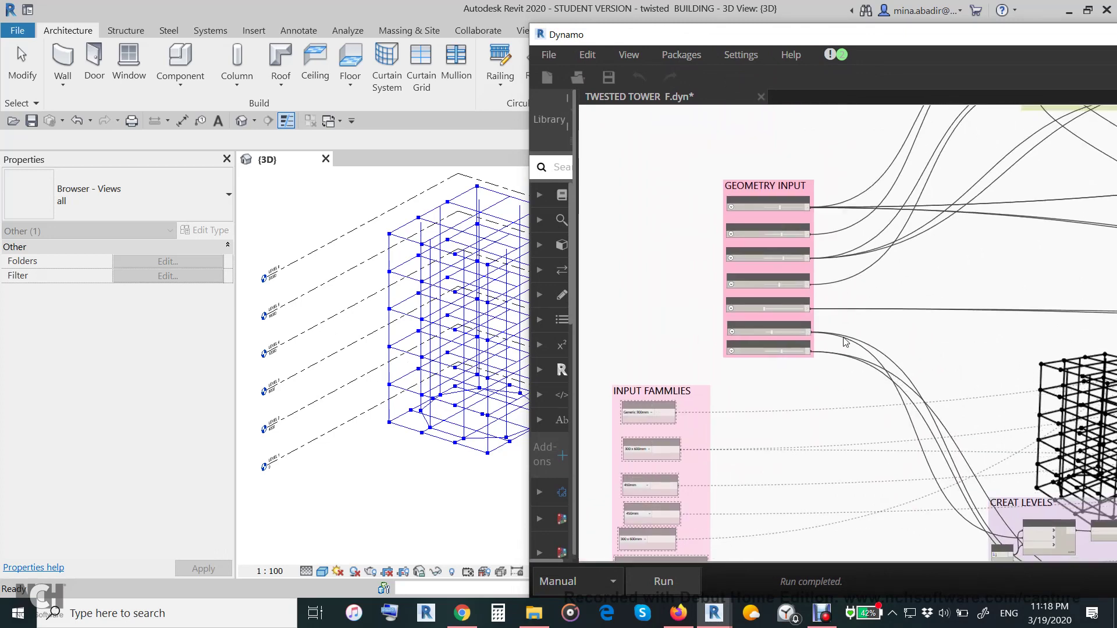
middle_drag(845, 329, 673, 327)
scroll(747, 325, down, 5)
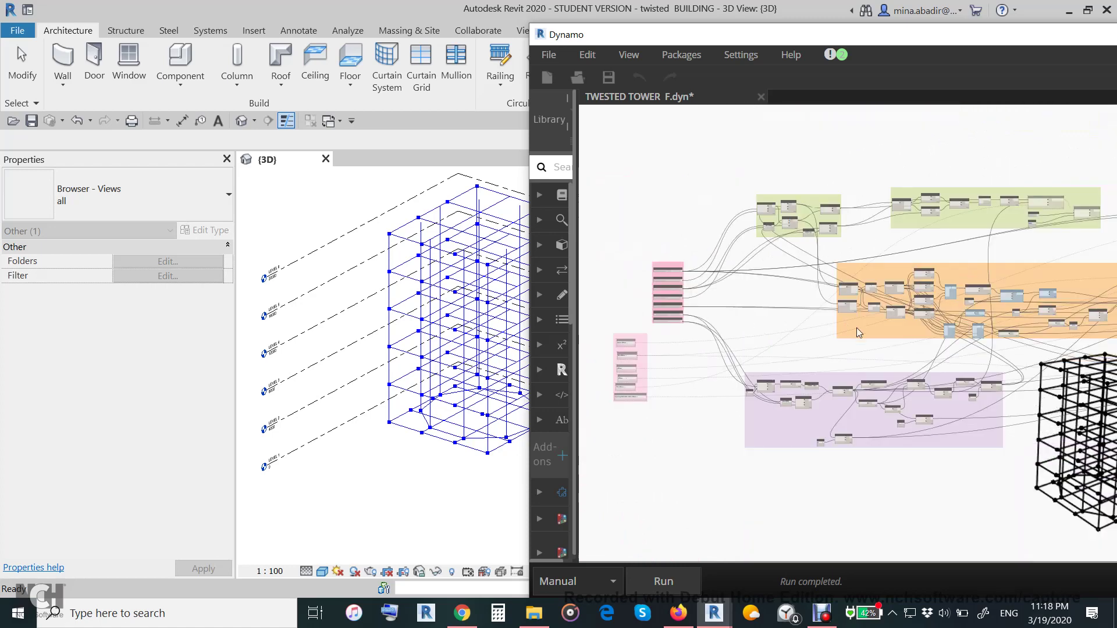
scroll(903, 292, up, 5)
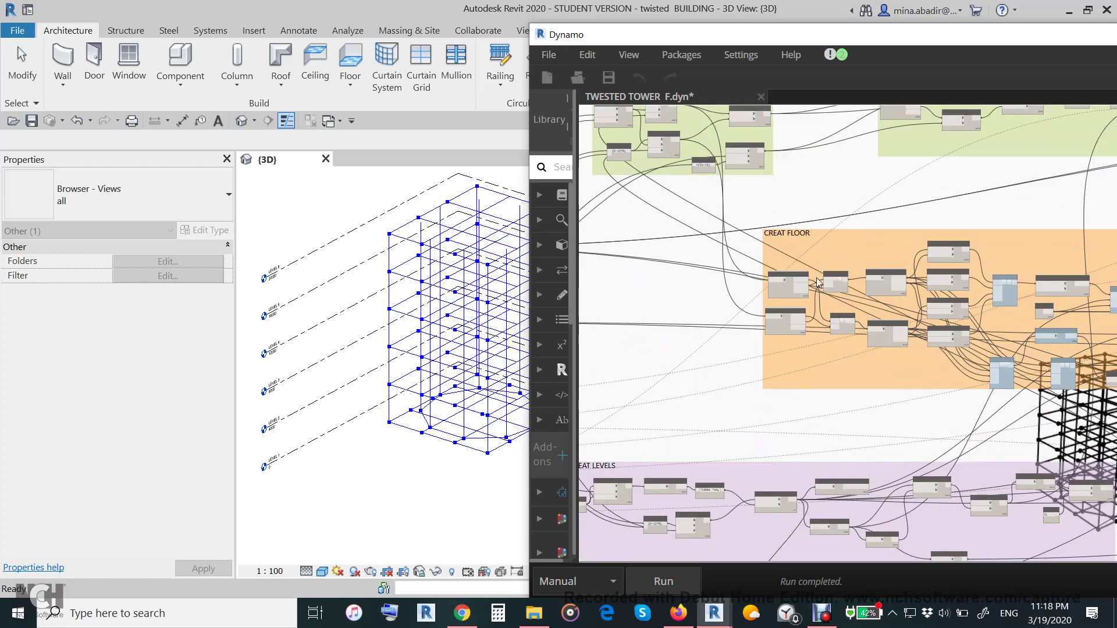
middle_drag(838, 413, 970, 389)
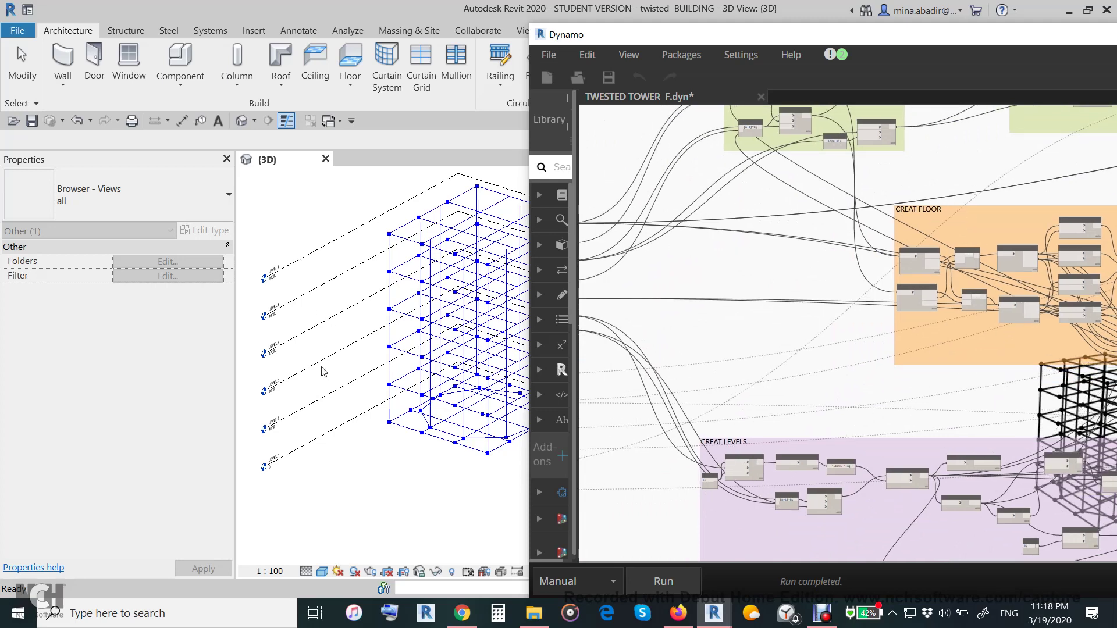
scroll(807, 346, down, 3)
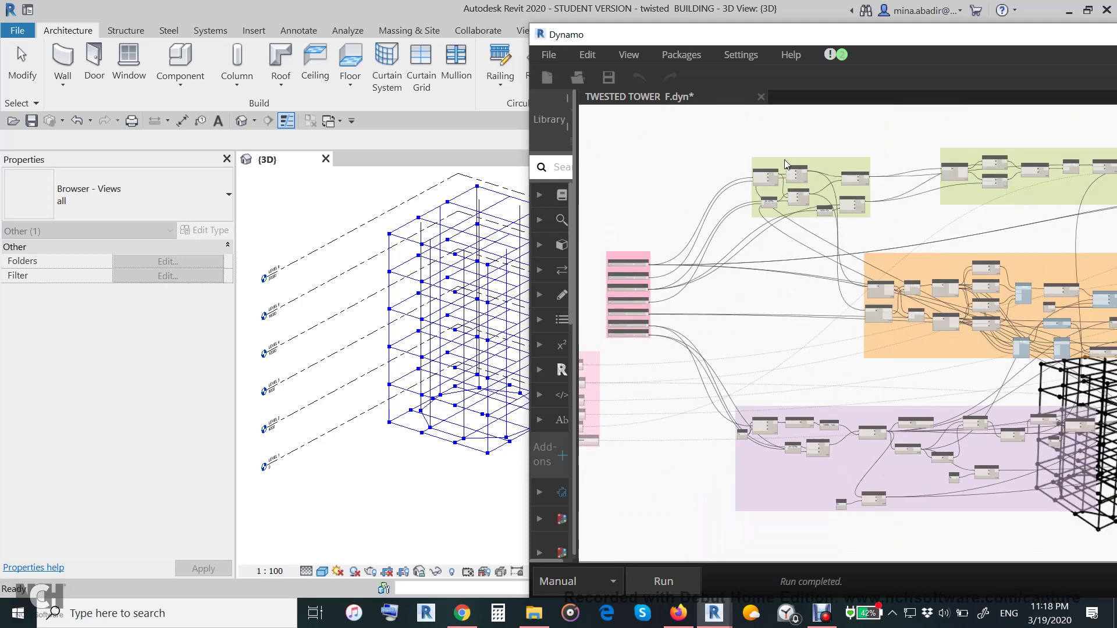
scroll(785, 169, up, 4)
middle_drag(1015, 281, 549, 396)
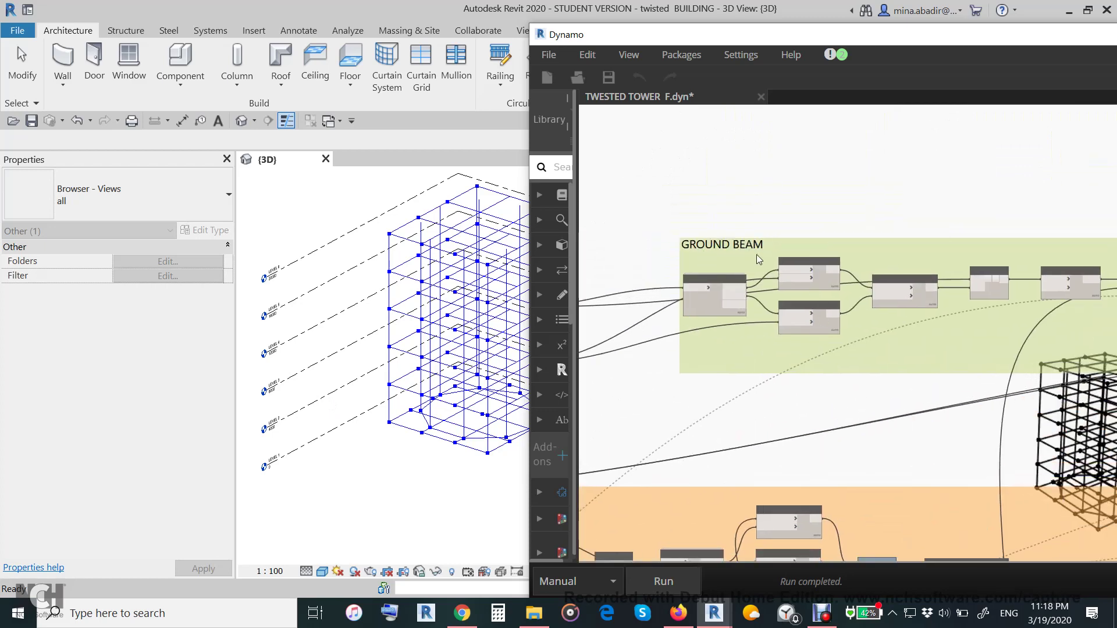
scroll(910, 388, down, 3)
middle_drag(850, 349, 558, 276)
middle_drag(1105, 378, 834, 323)
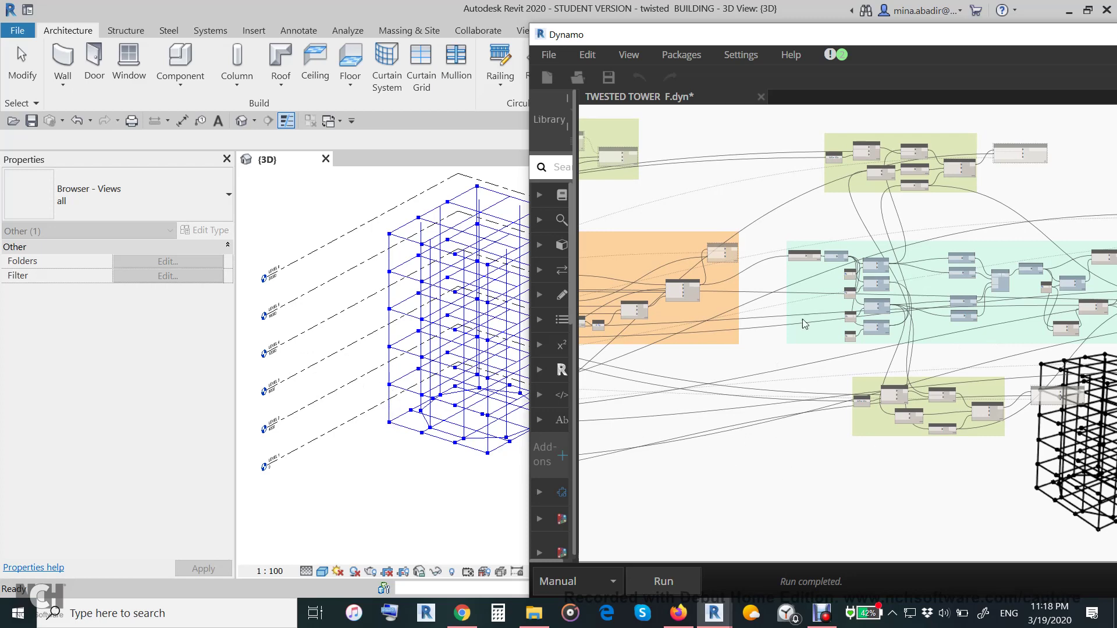
scroll(943, 300, down, 8)
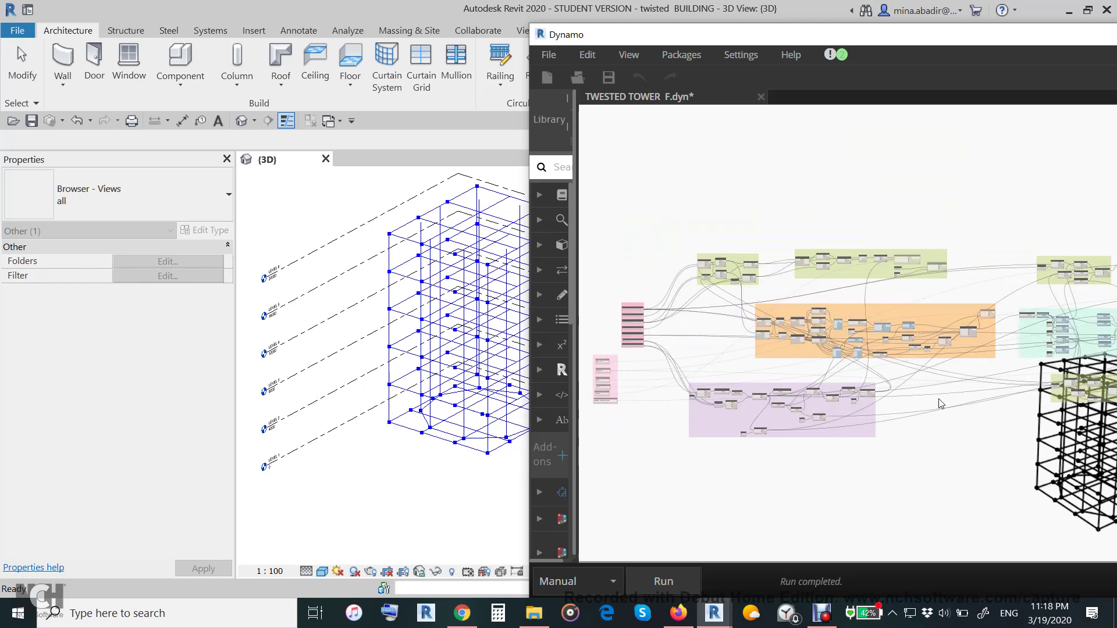
scroll(663, 343, up, 8)
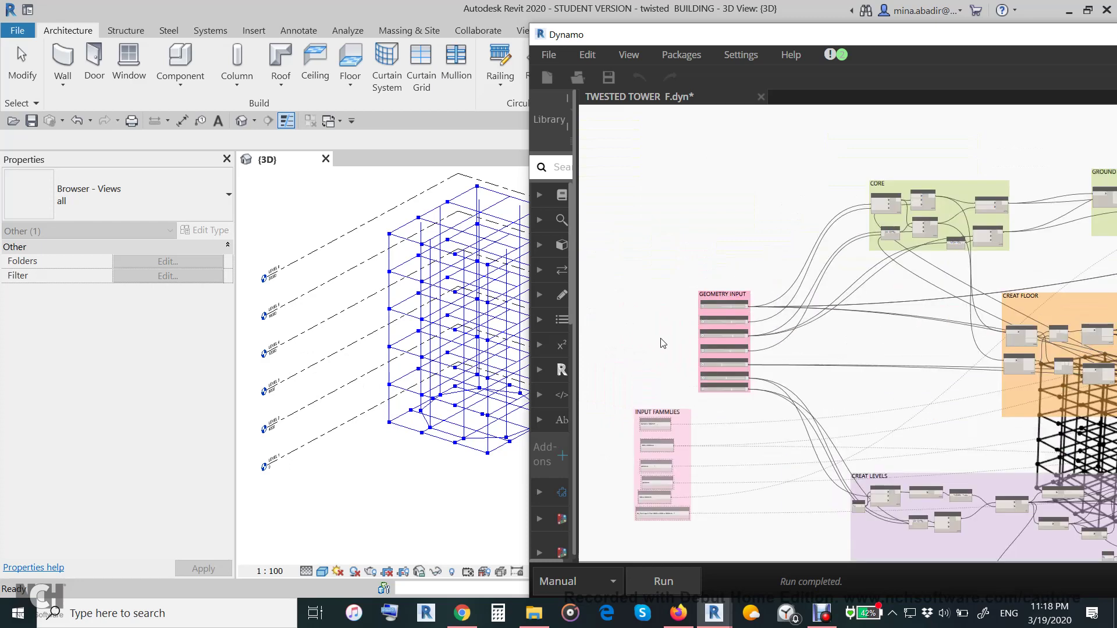
Set HORZ AXIS NUMBER to 7 in the GEOMETRY INPUT group and rerun the script with the 3D model in view
scroll(696, 351, up, 4)
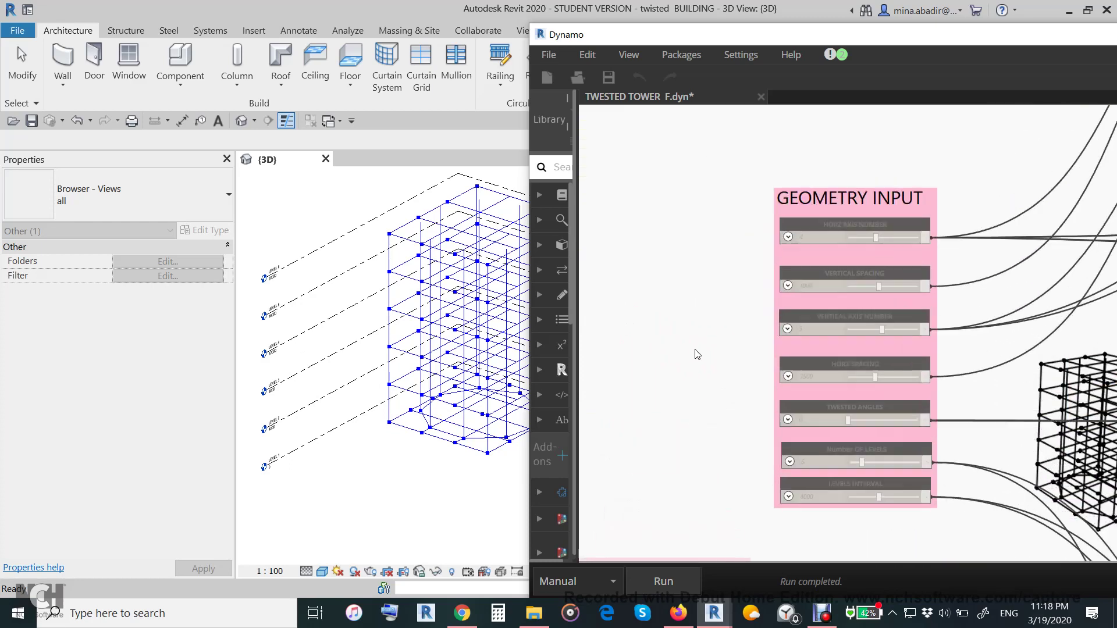
middle_drag(689, 344, 580, 330)
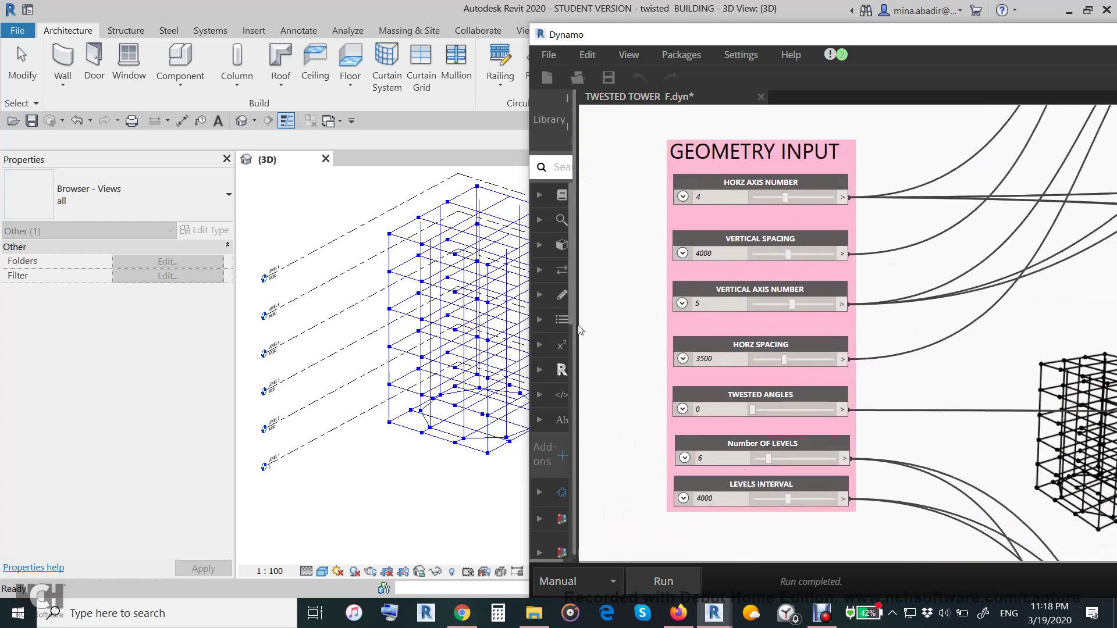
drag(636, 26, 733, 31)
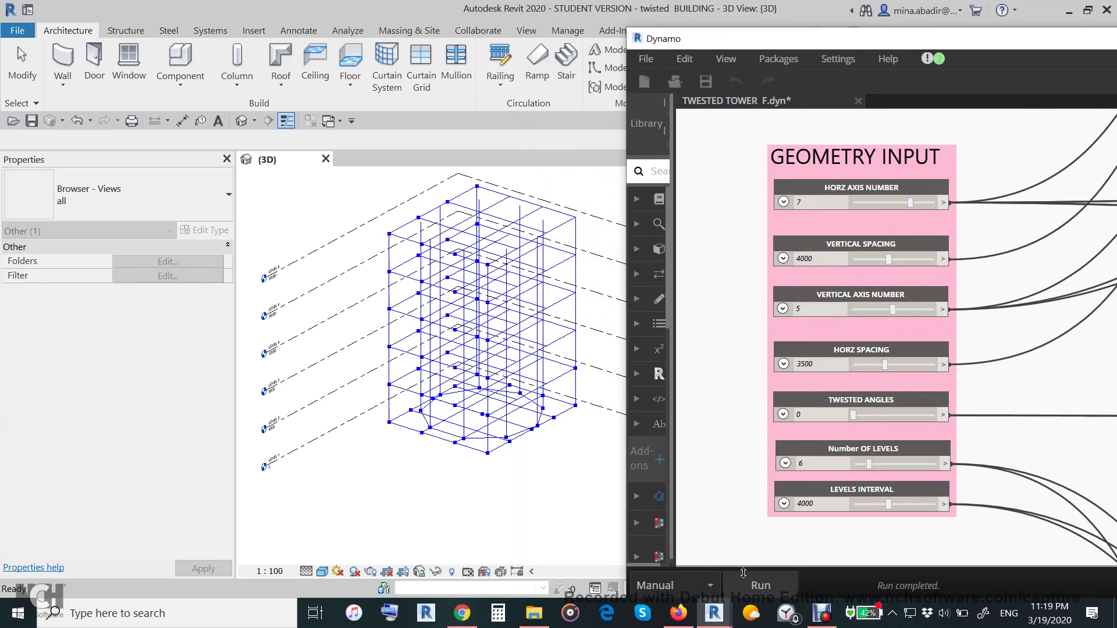
click(760, 587)
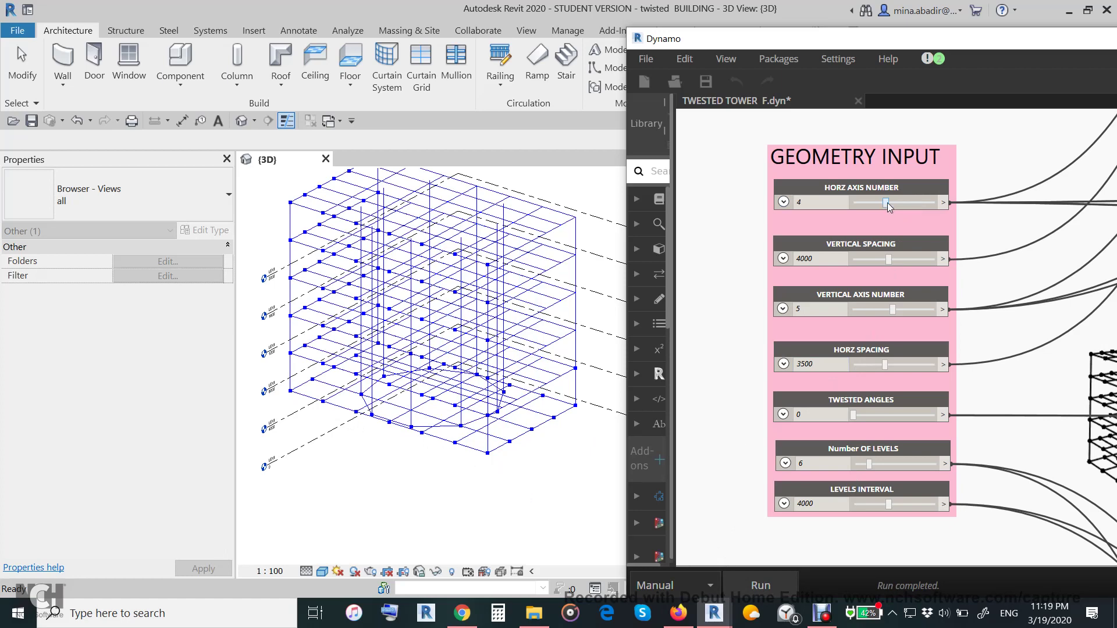
Rerun the script with HORZ AXIS NUMBER at 4, and again with VERTICAL AXIS NUMBER set to 4
click(769, 588)
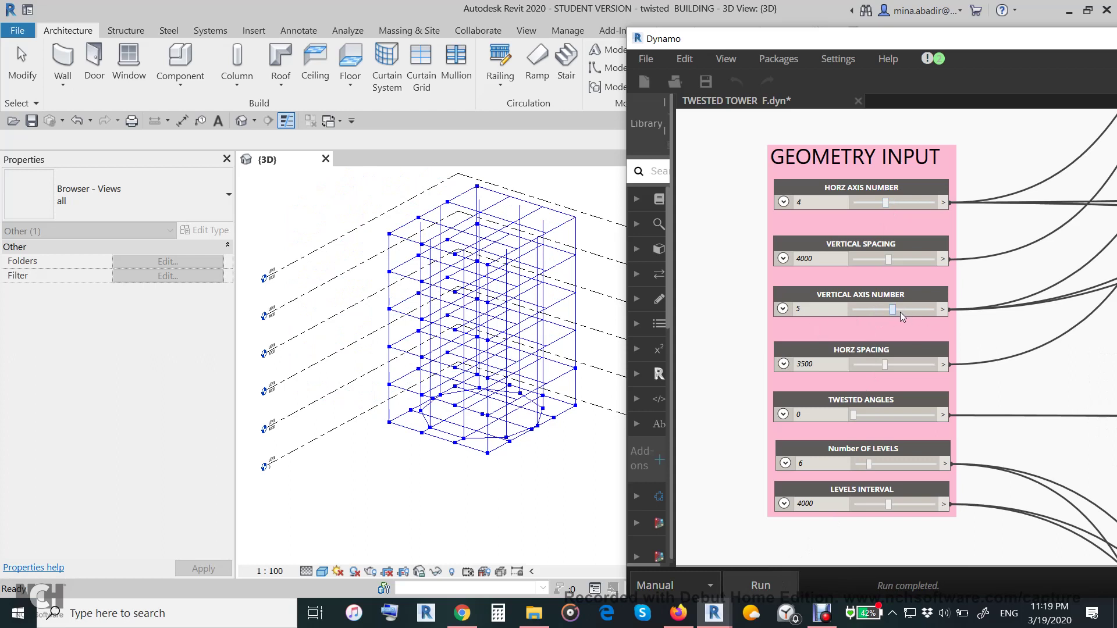
drag(900, 313, 883, 313)
click(765, 589)
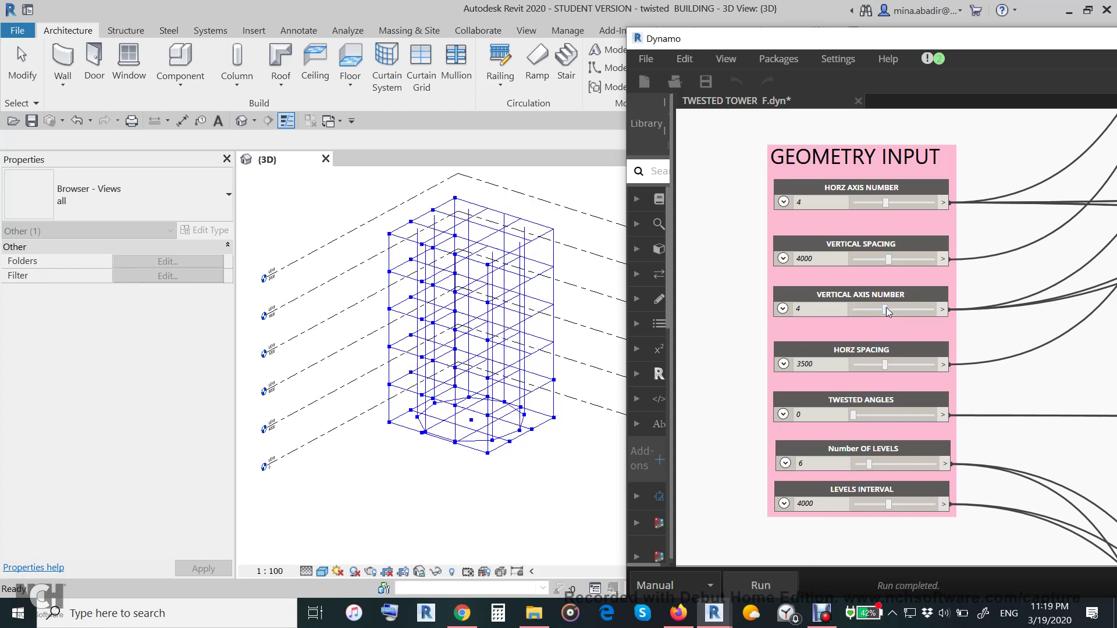
Set VERTICAL AXIS NUMBER to 5 and HORZ SPACING to 6500 in the GEOMETRY INPUT group, and rerun the script
drag(886, 310, 893, 310)
drag(904, 370, 913, 371)
click(780, 589)
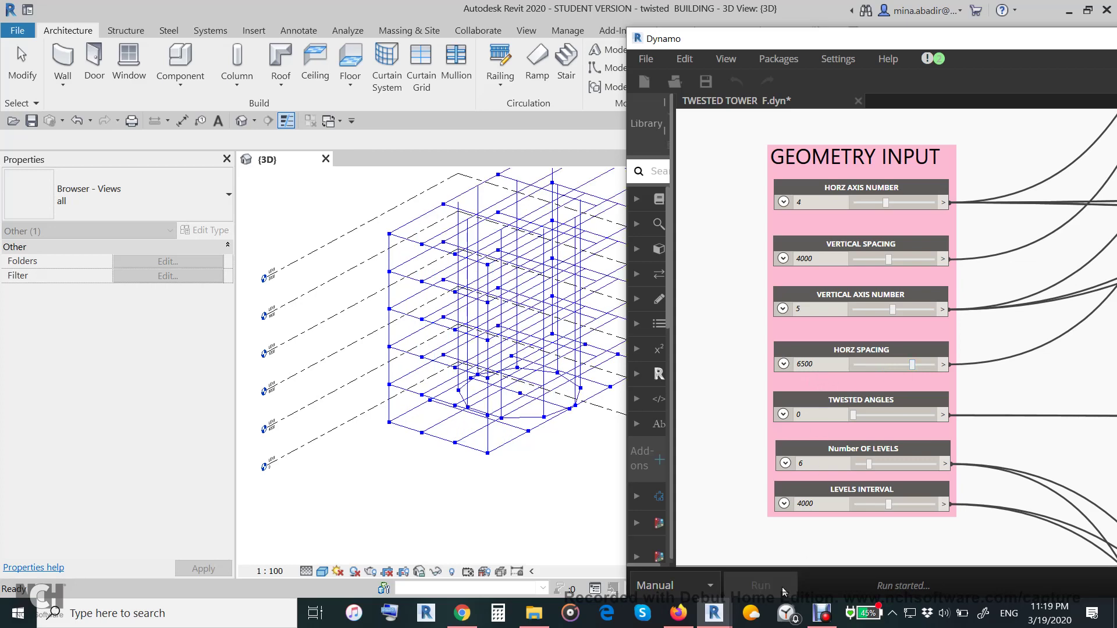
click(459, 460)
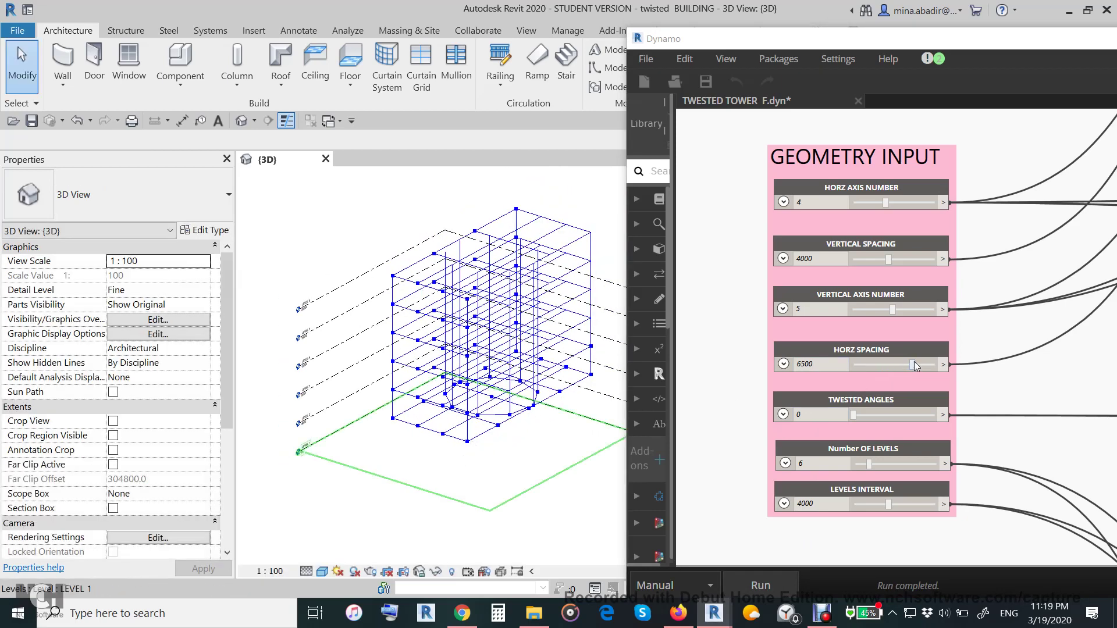
Set HORZ SPACING to 3000, rerun the script and inspect the regenerated frame in the 3D view
drag(914, 365, 891, 369)
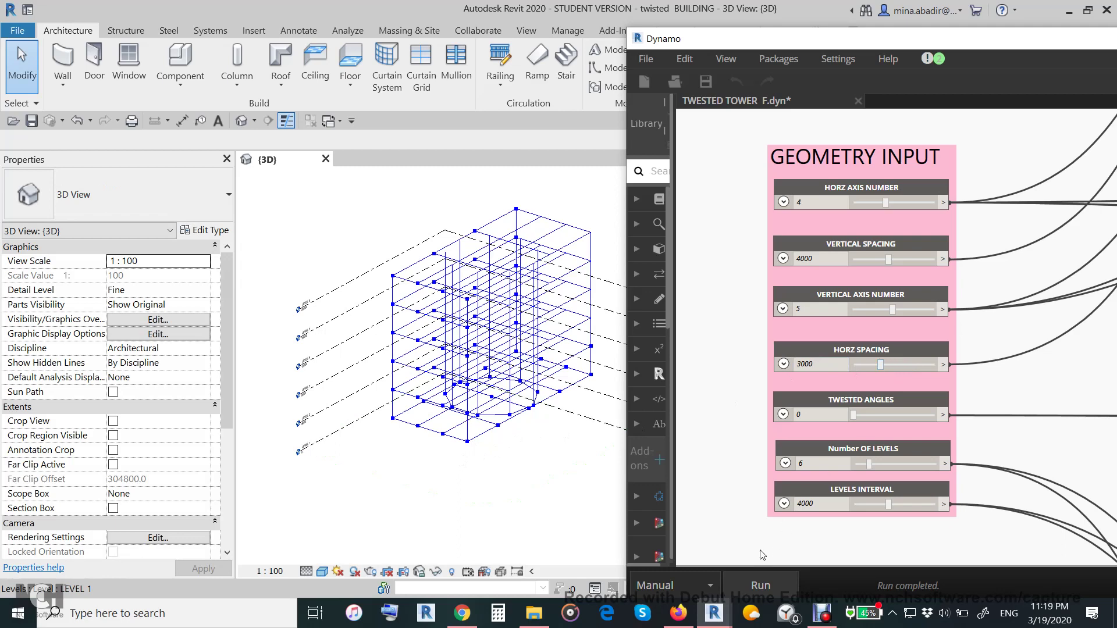
click(759, 584)
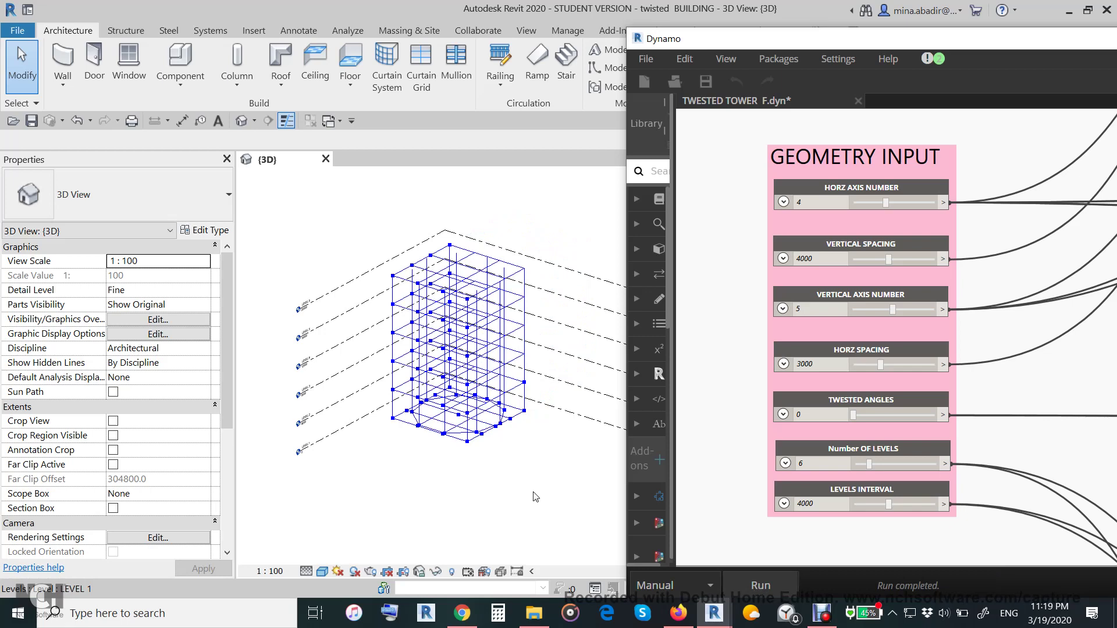
scroll(521, 480, up, 4)
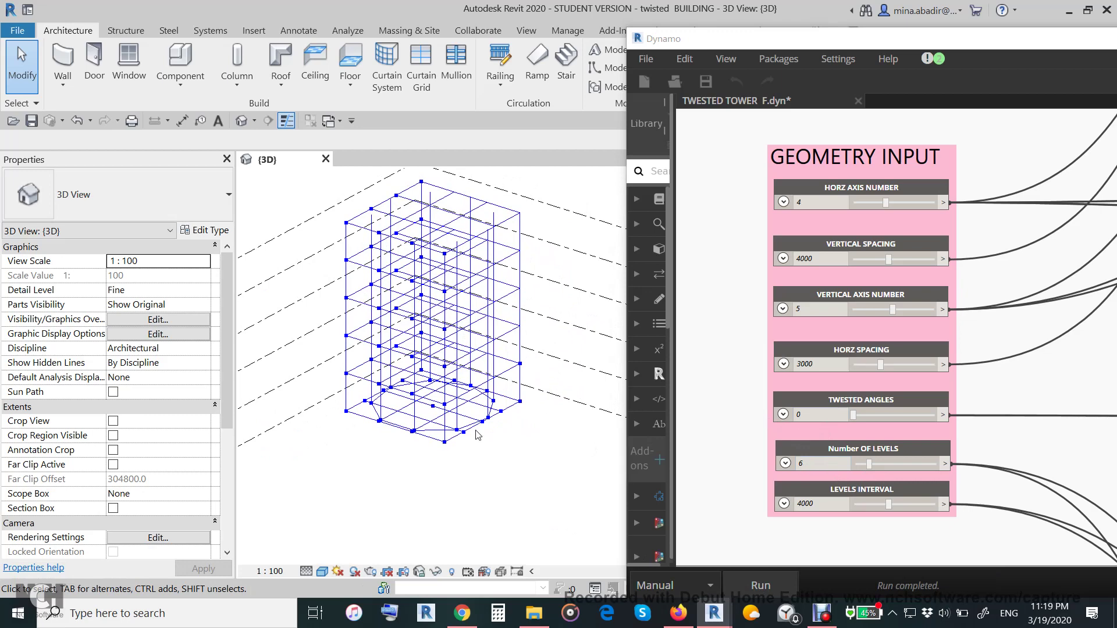
Set Number OF LEVELS to 22, rerun the script with the 3D view uncovered, and inspect the whole tower
click(869, 464)
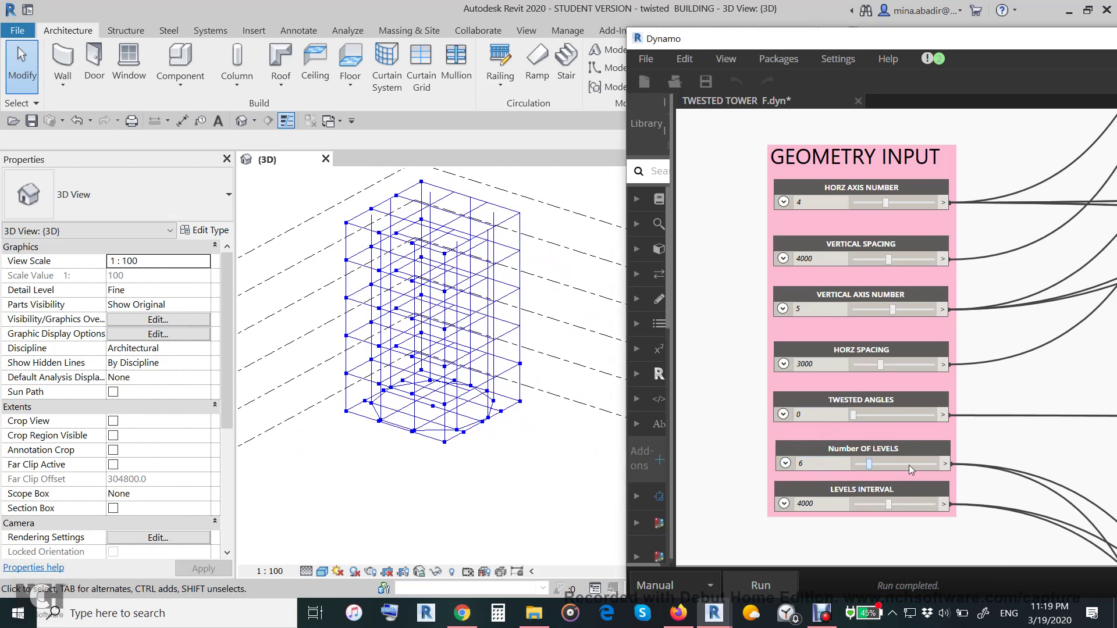
drag(908, 465, 914, 468)
drag(756, 39, 775, 35)
scroll(411, 419, down, 3)
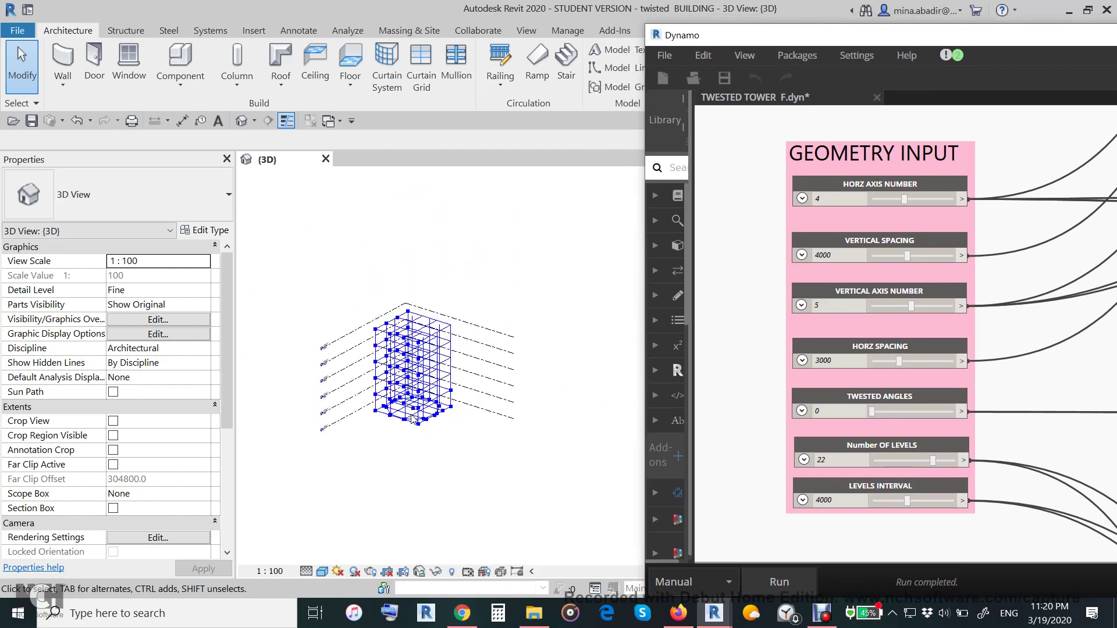
middle_drag(411, 419, 420, 465)
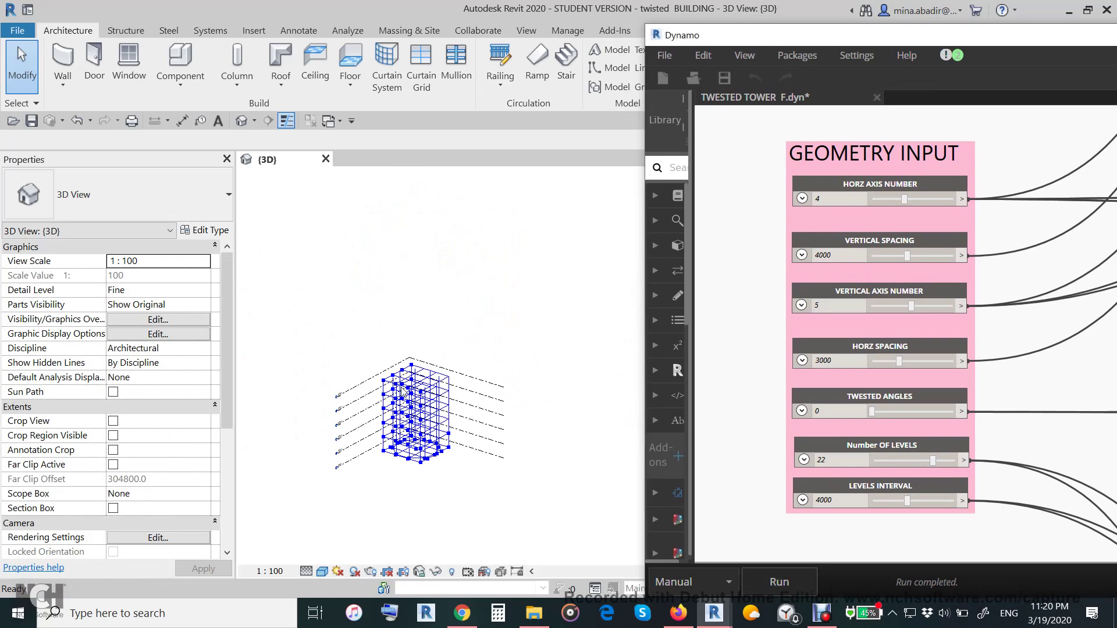
key(F5)
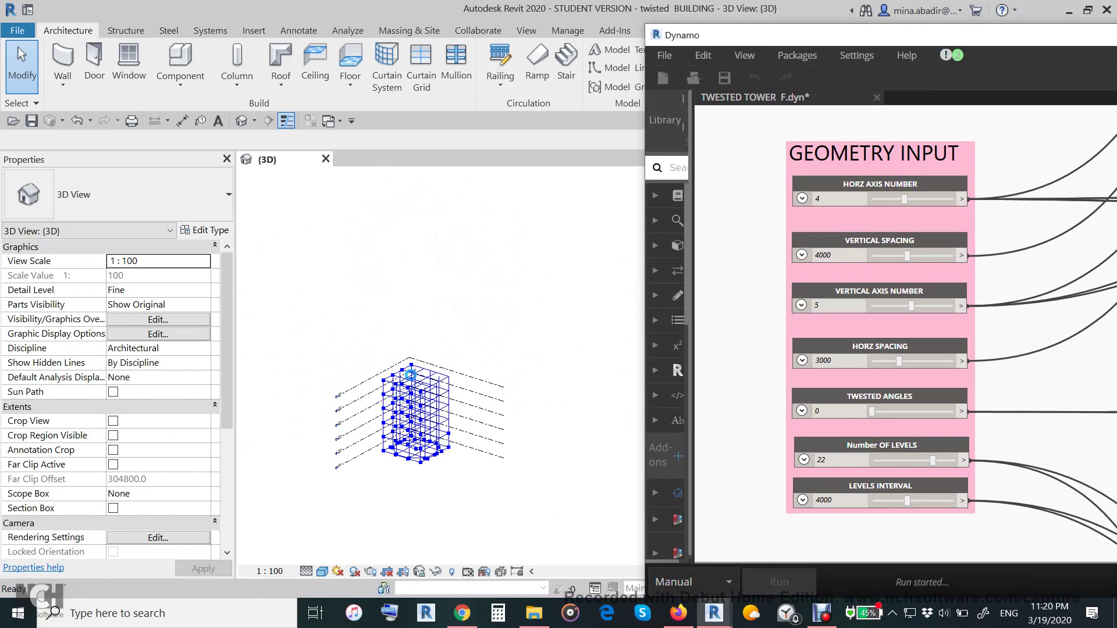
scroll(519, 449, down, 2)
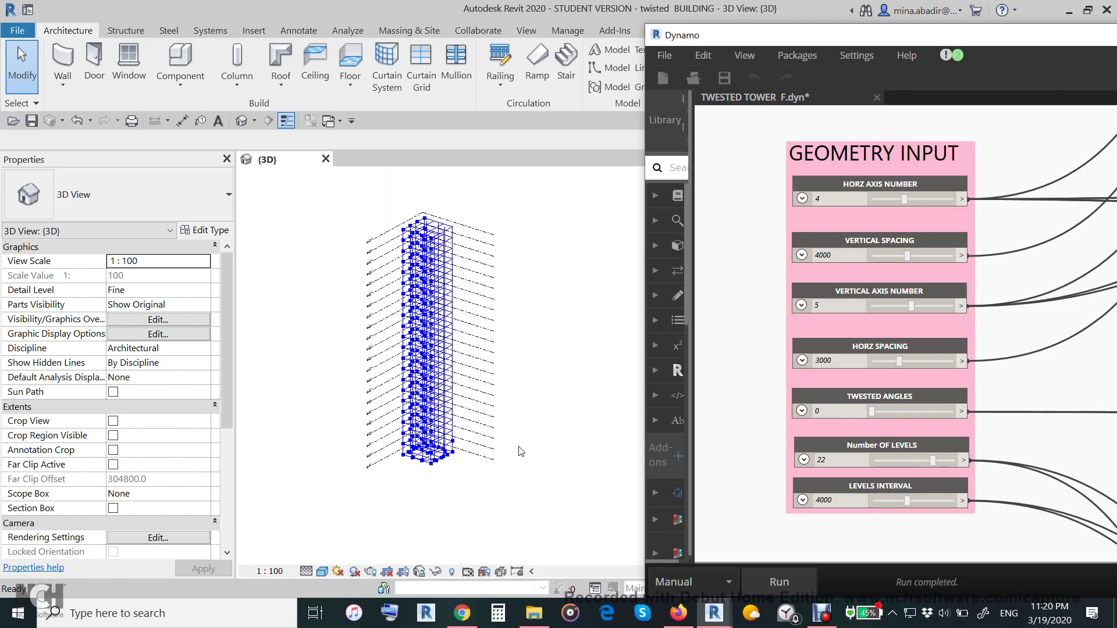
scroll(526, 467, up, 1)
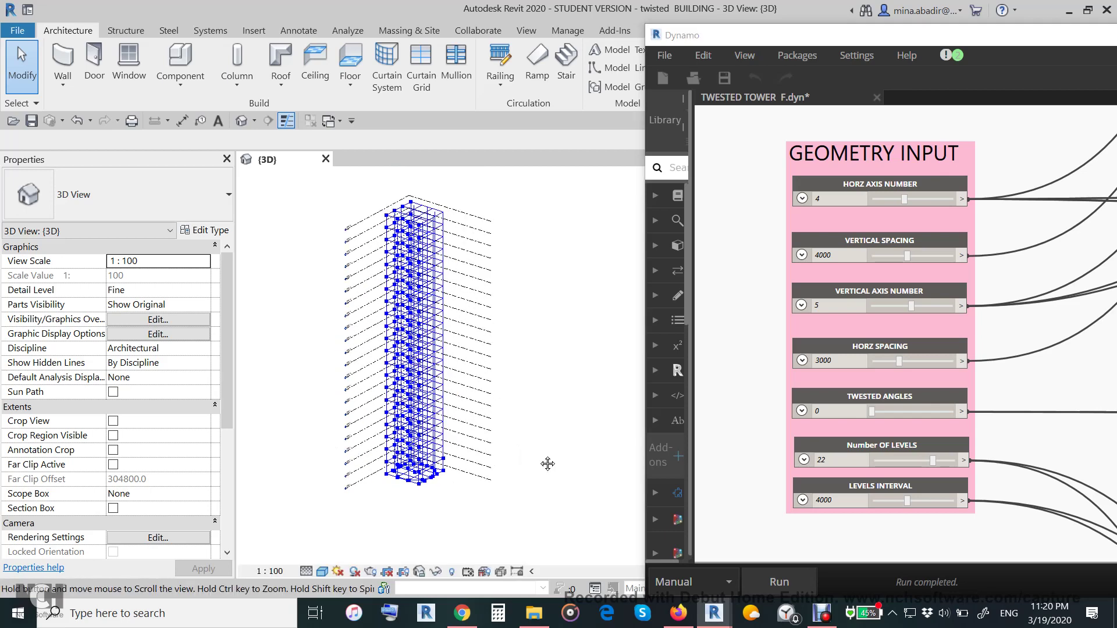
scroll(549, 464, up, 1)
scroll(551, 467, up, 1)
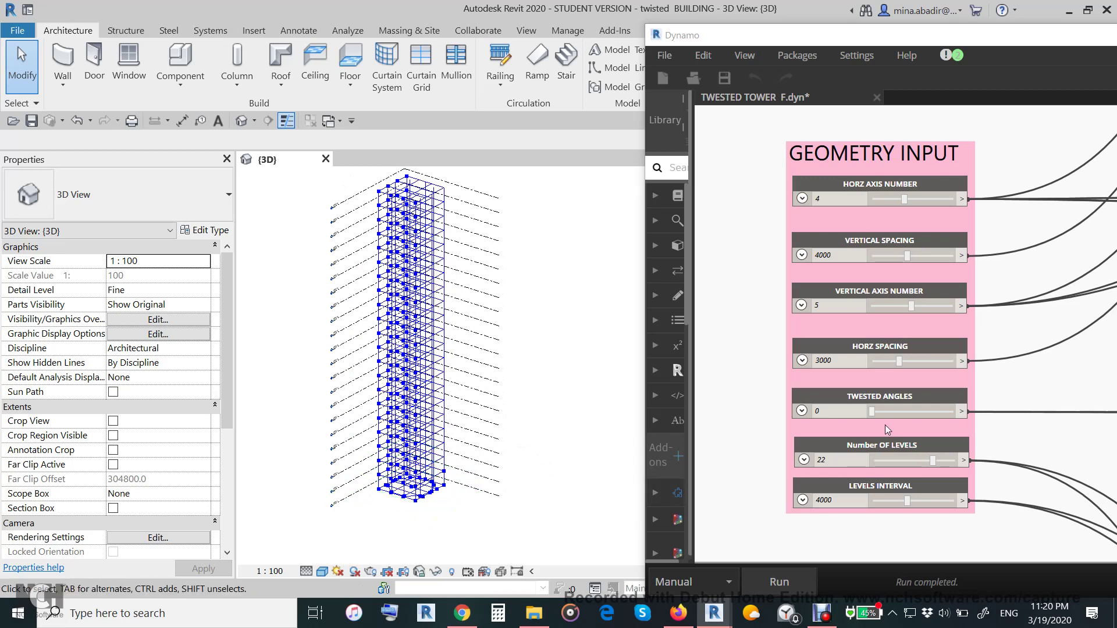
Set TWESTED ANGLES to 6, rerun the script and inspect the twisted tower from another angle
scroll(885, 425, up, 1)
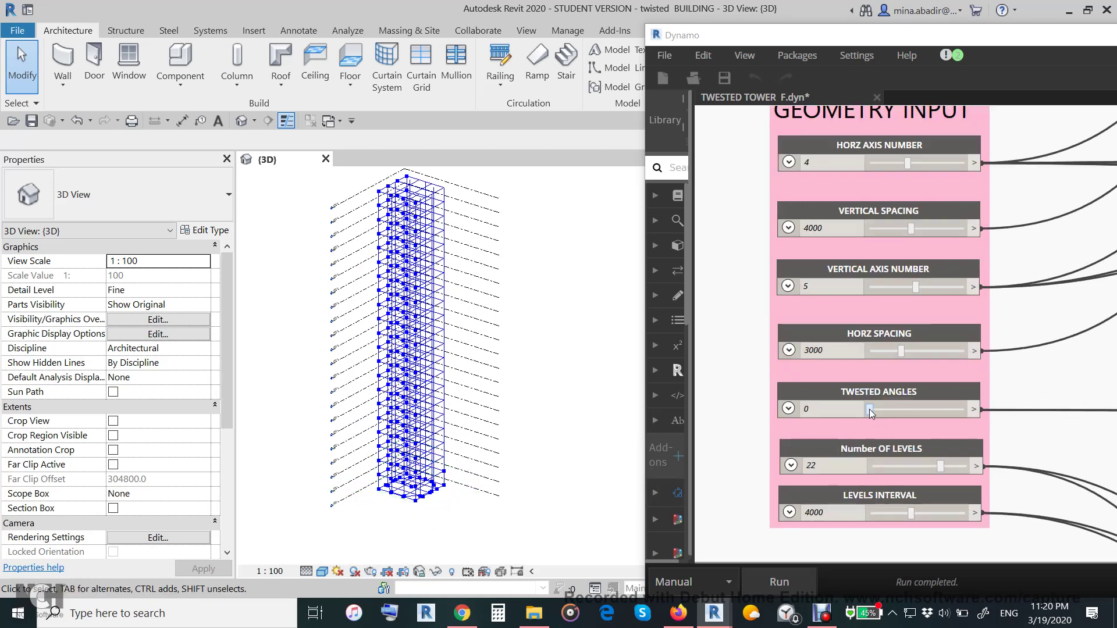
drag(869, 409, 903, 413)
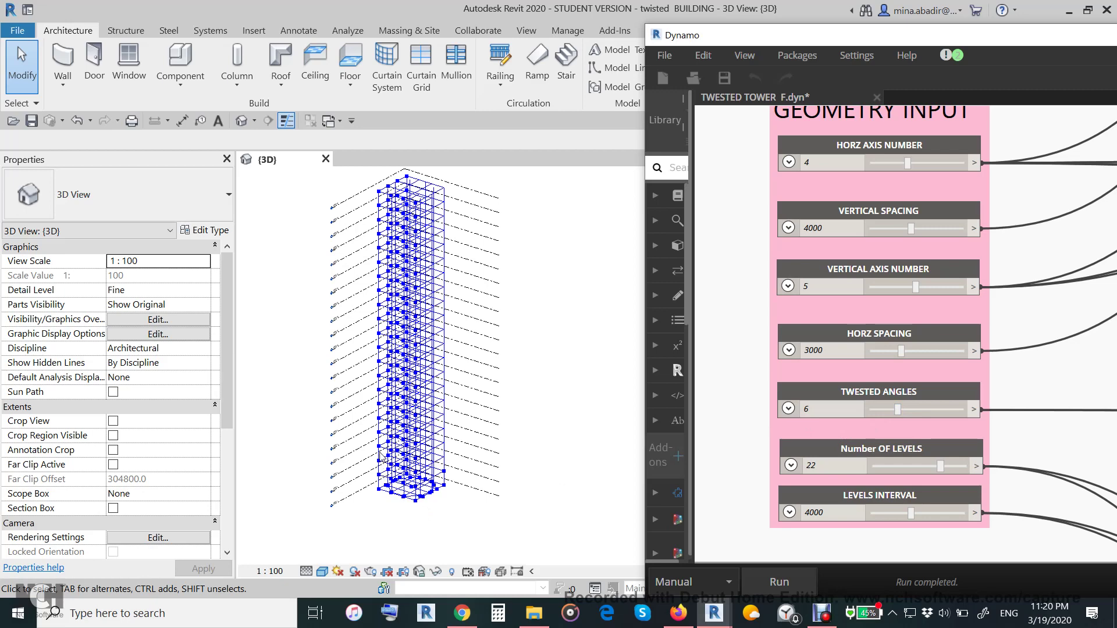
key(F5)
scroll(438, 480, up, 2)
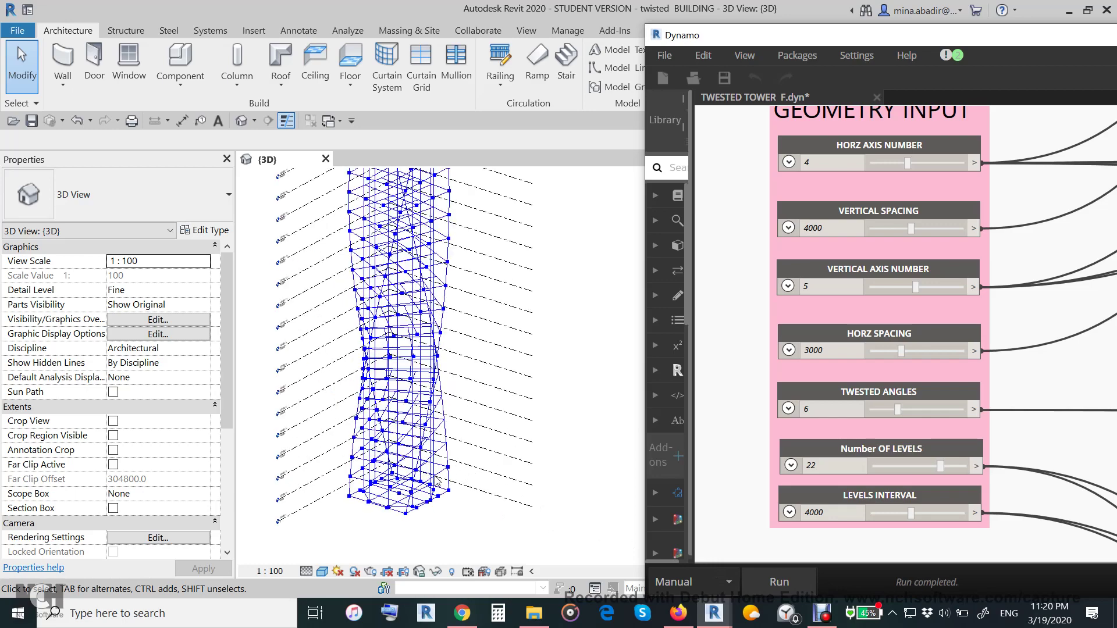
shift+middle_drag(437, 527, 407, 506)
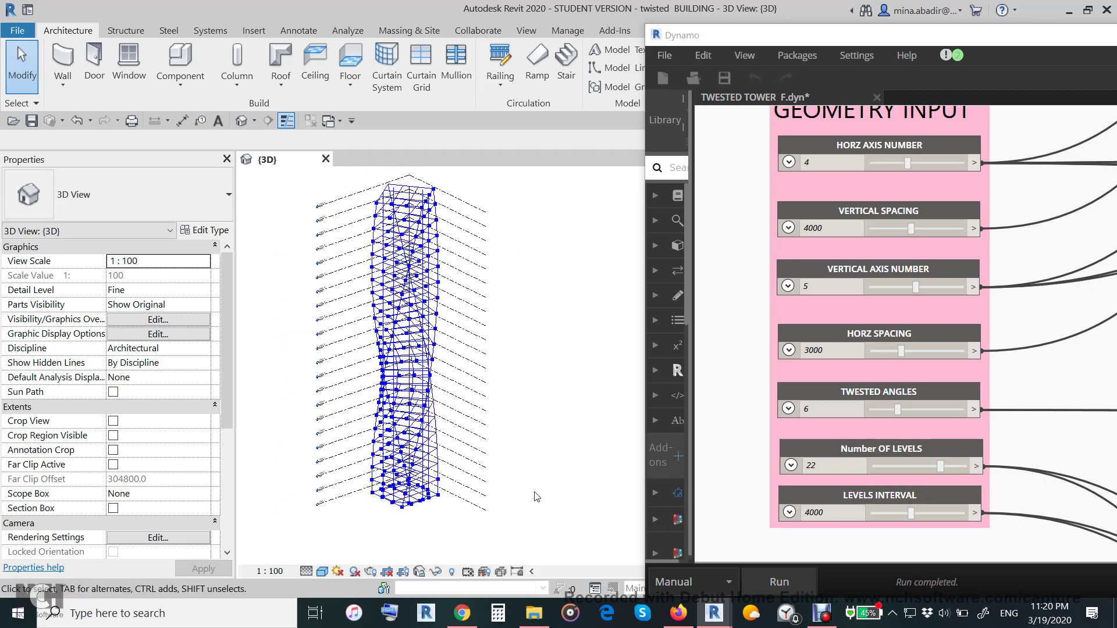
scroll(404, 501, down, 1)
Set TWESTED ANGLES to 11, rerun the script and inspect the tower's twist and level markers in the 3D view
drag(899, 410, 919, 410)
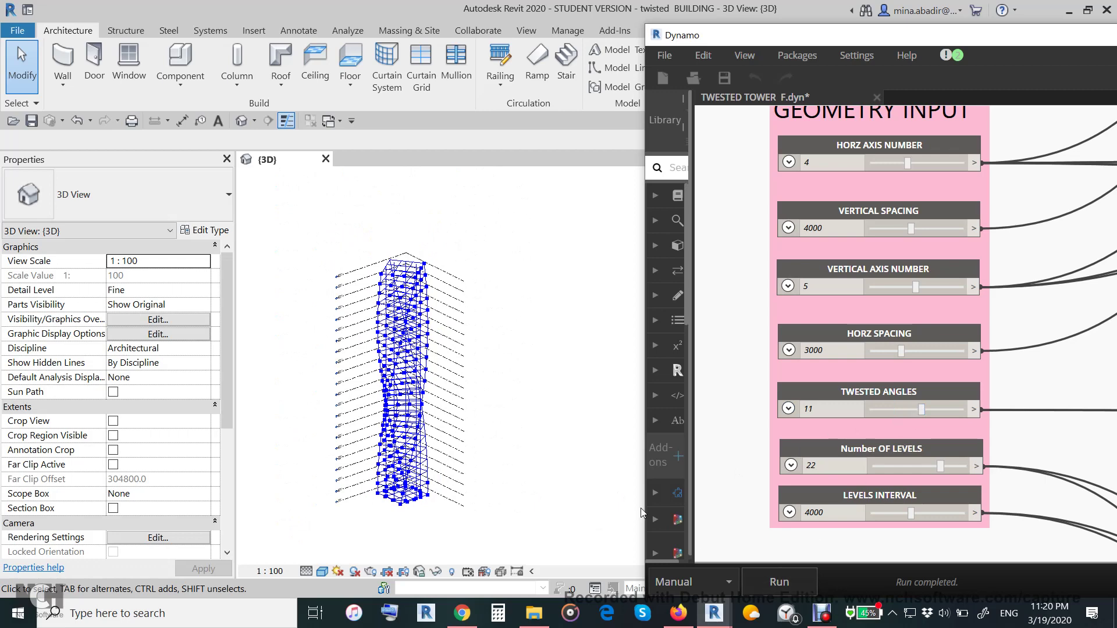
scroll(442, 340, up, 3)
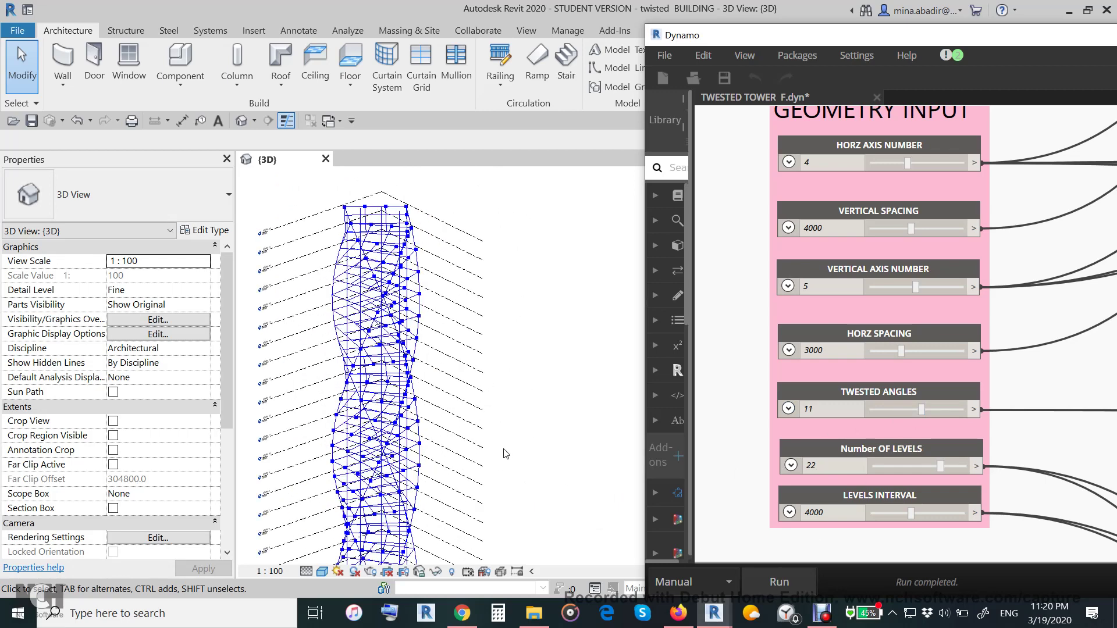
shift+middle_drag(505, 453, 332, 425)
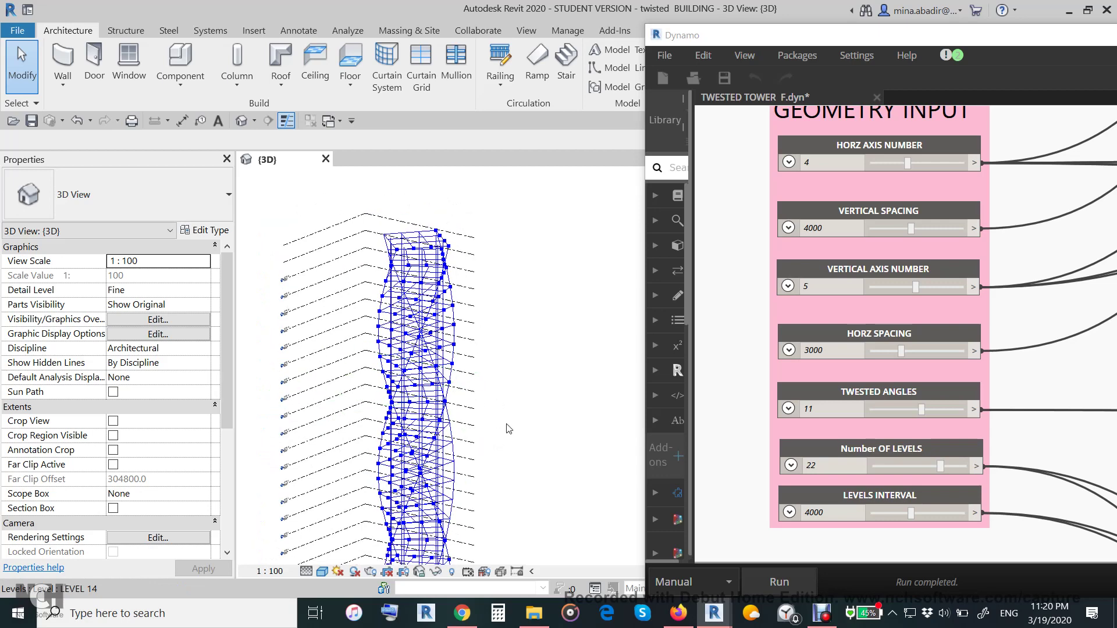
middle_drag(507, 429, 529, 393)
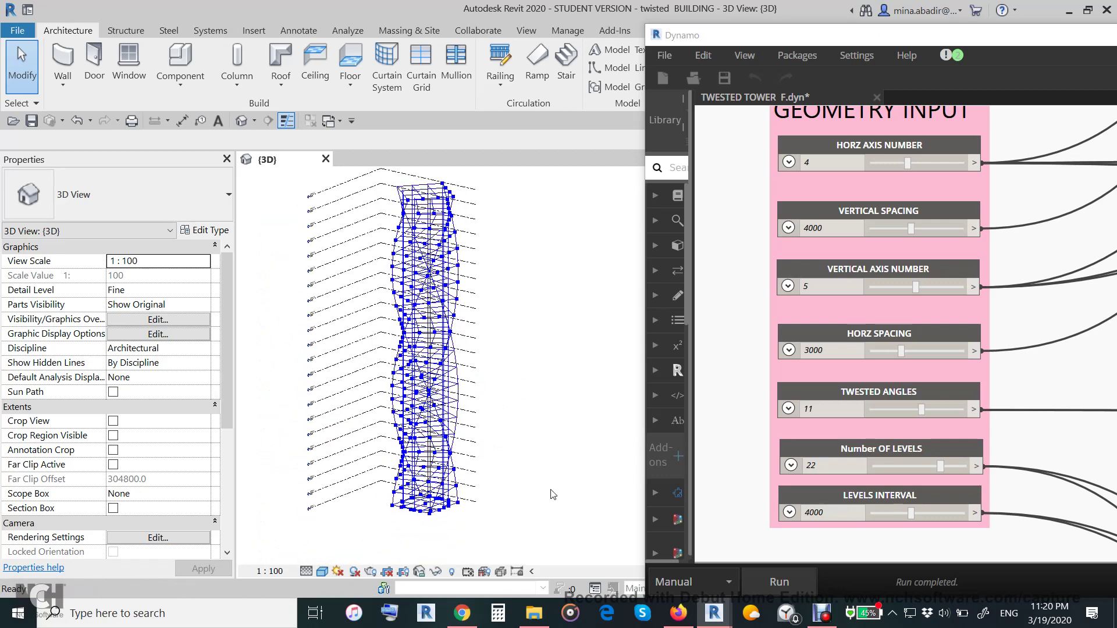
scroll(321, 515, up, 5)
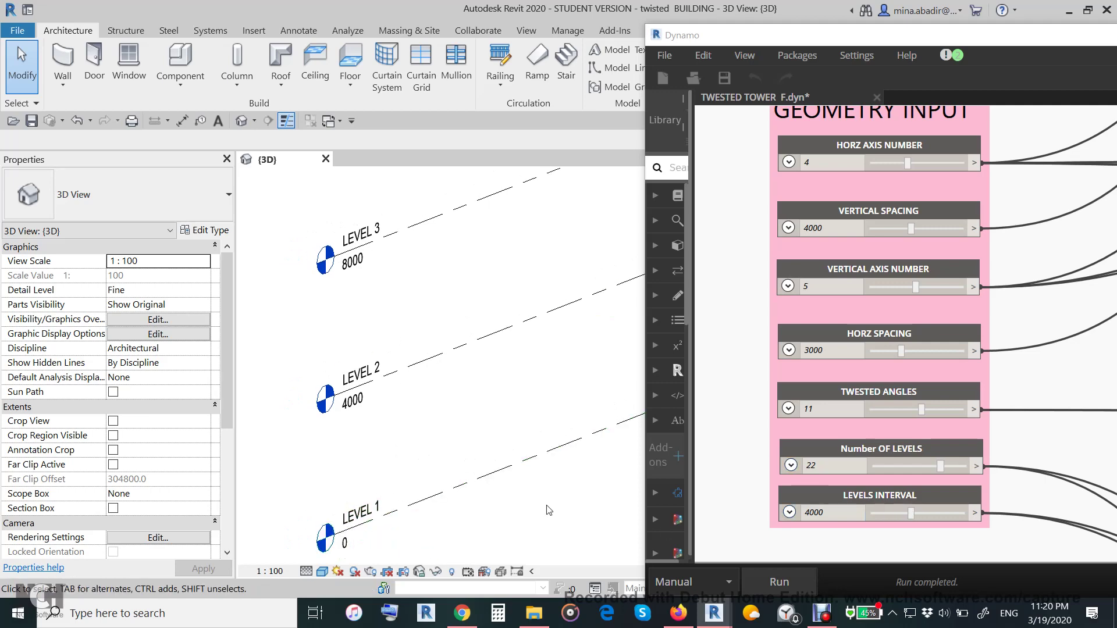
scroll(482, 467, down, 5)
middle_drag(482, 467, 399, 461)
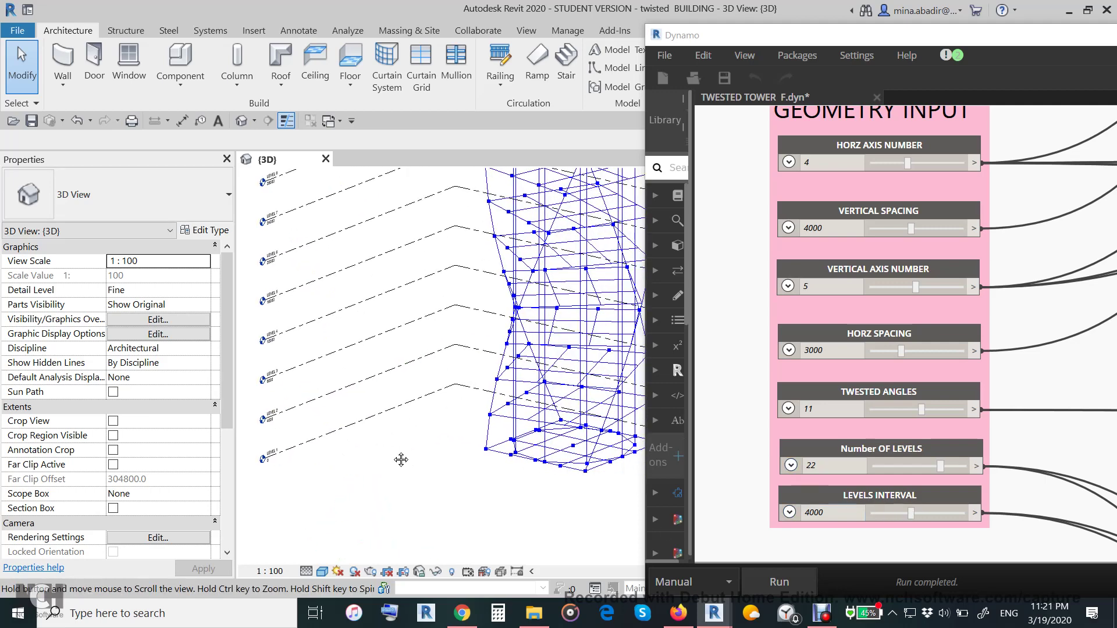
scroll(374, 536, down, 3)
middle_drag(374, 536, 424, 518)
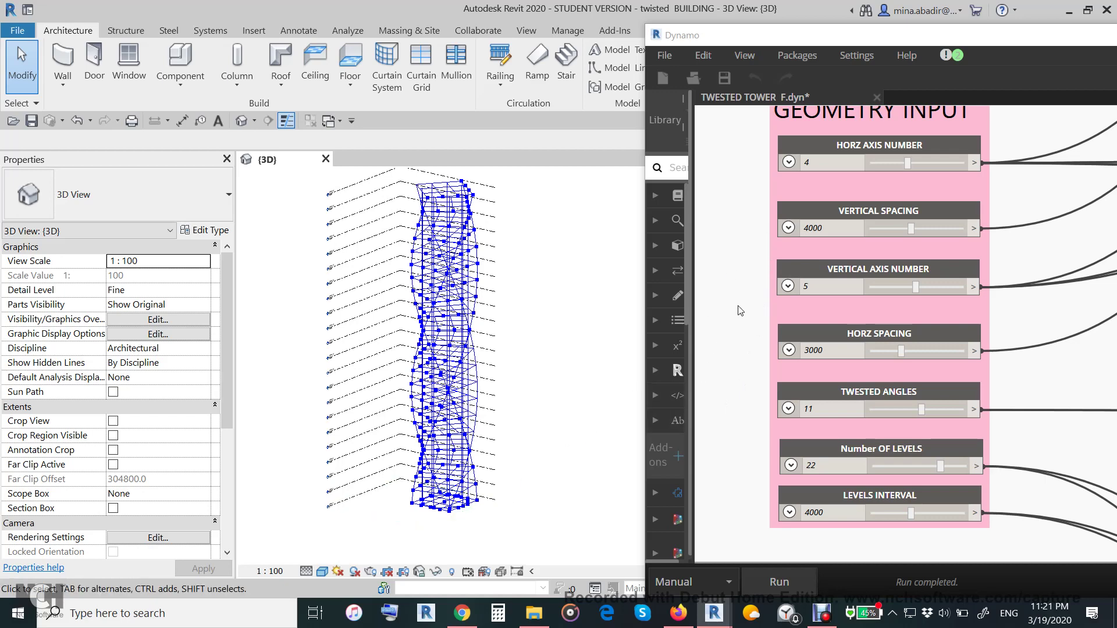
Unfreeze the FOUNDATION TYPE node in the INPUT FAMMLIES group
scroll(738, 307, down, 3)
scroll(740, 391, down, 5)
scroll(740, 391, left, 5)
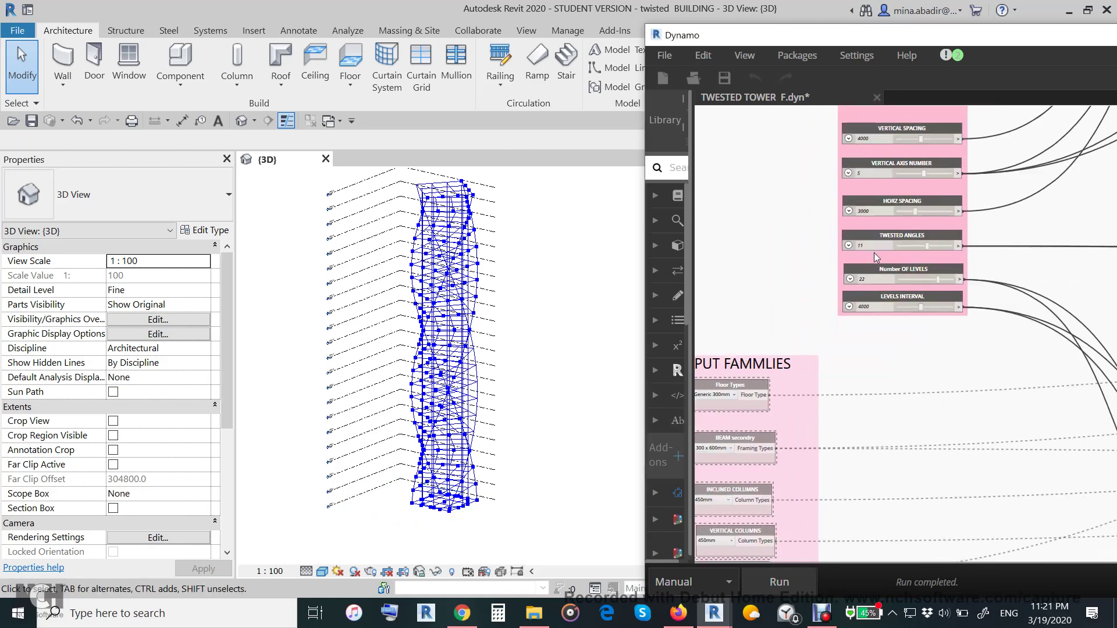
scroll(854, 400, down, 5)
scroll(854, 399, left, 3)
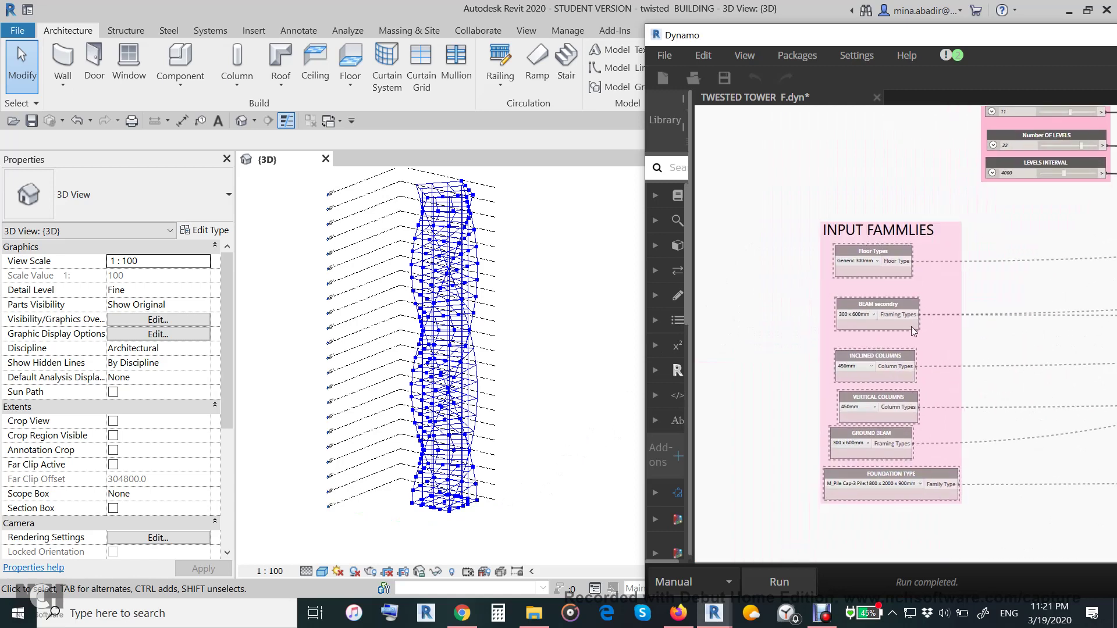
scroll(869, 490, up, 5)
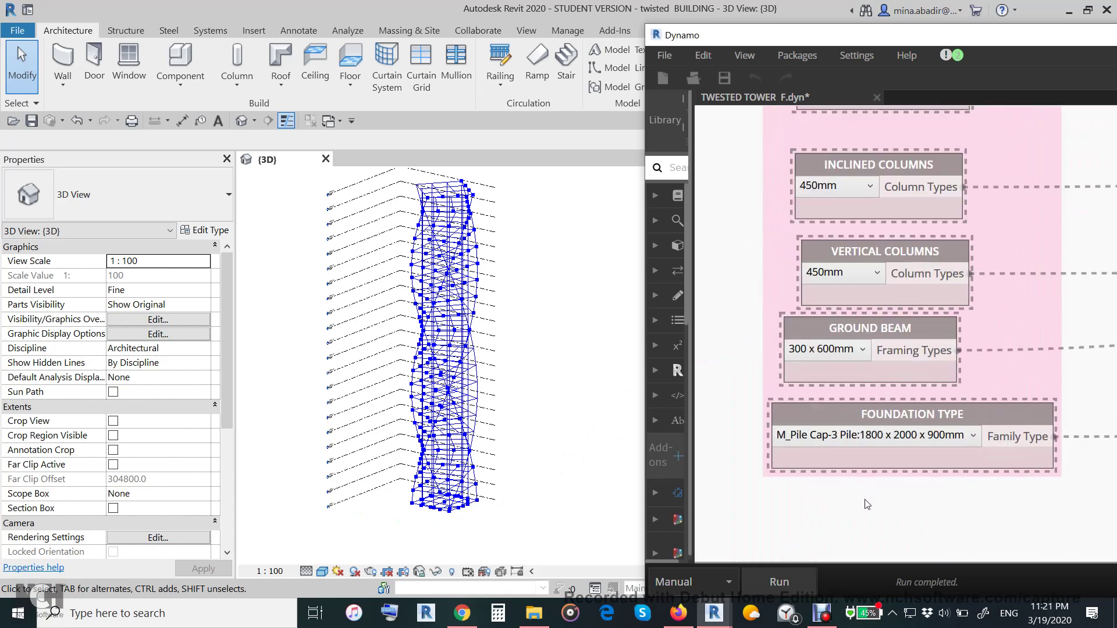
scroll(852, 502, right, 2)
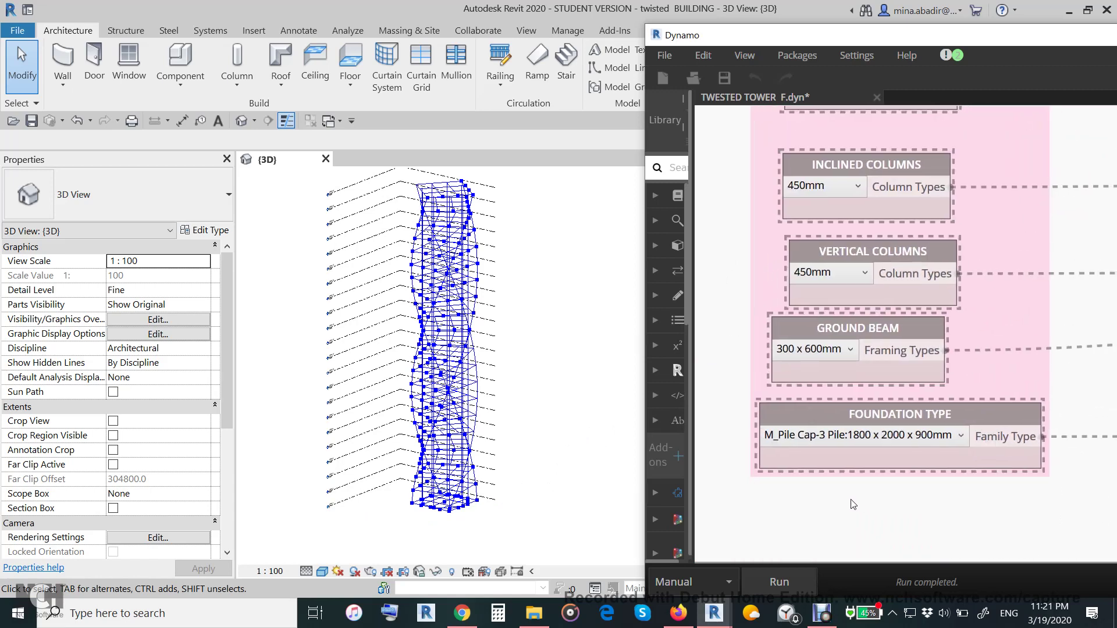
right_click(818, 417)
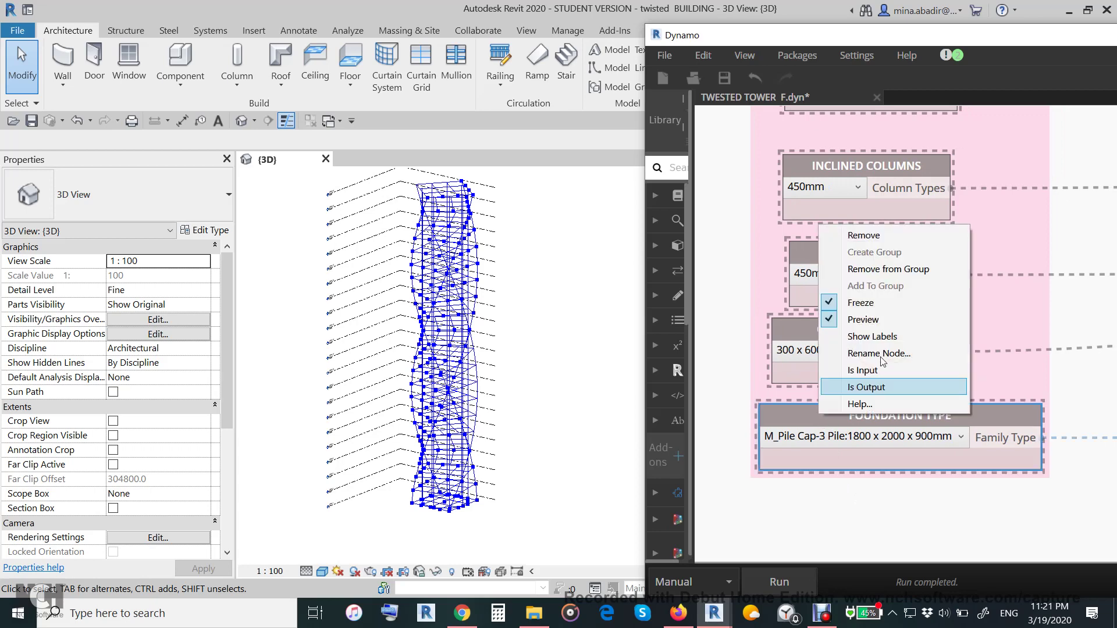
click(876, 304)
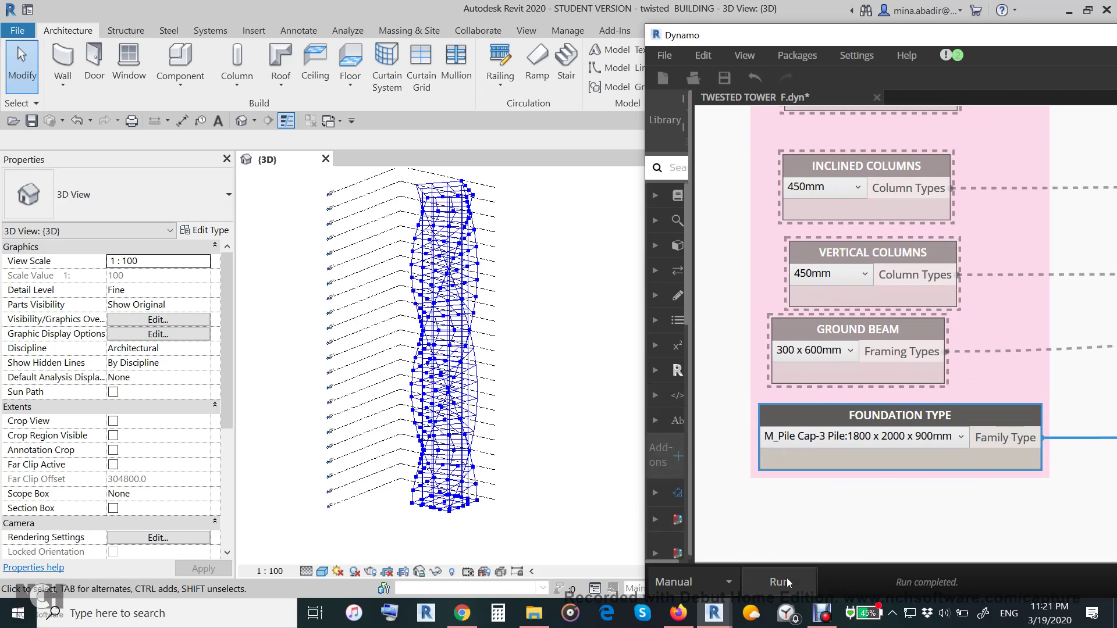
Rerun the script to generate the M_Pile Cap-3 Pile foundations and inspect them at the tower's base
middle_click(559, 487)
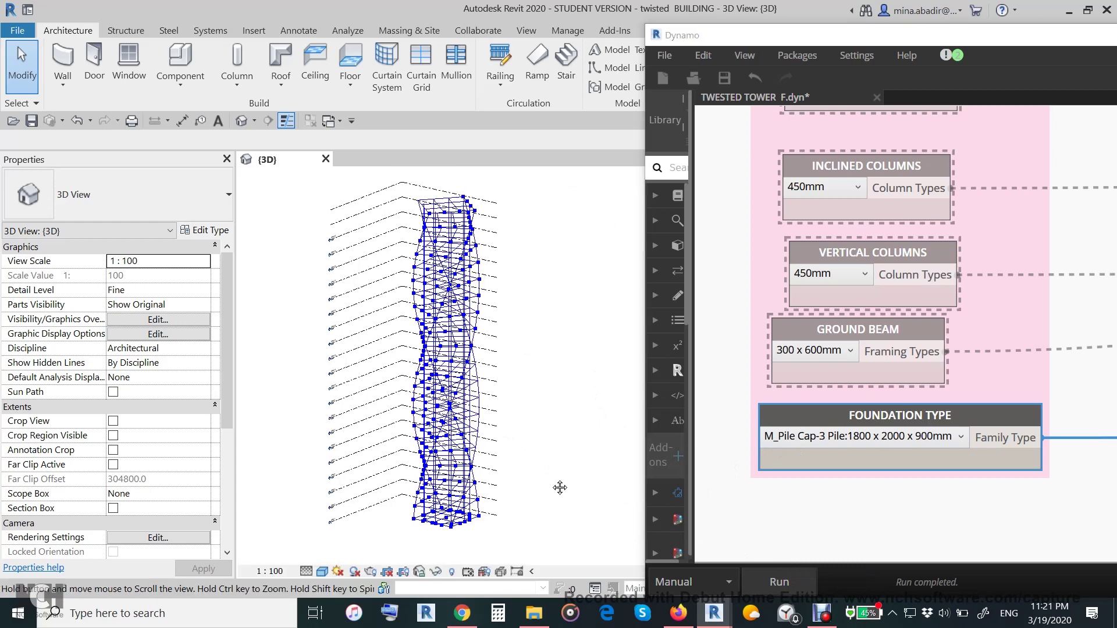
click(779, 582)
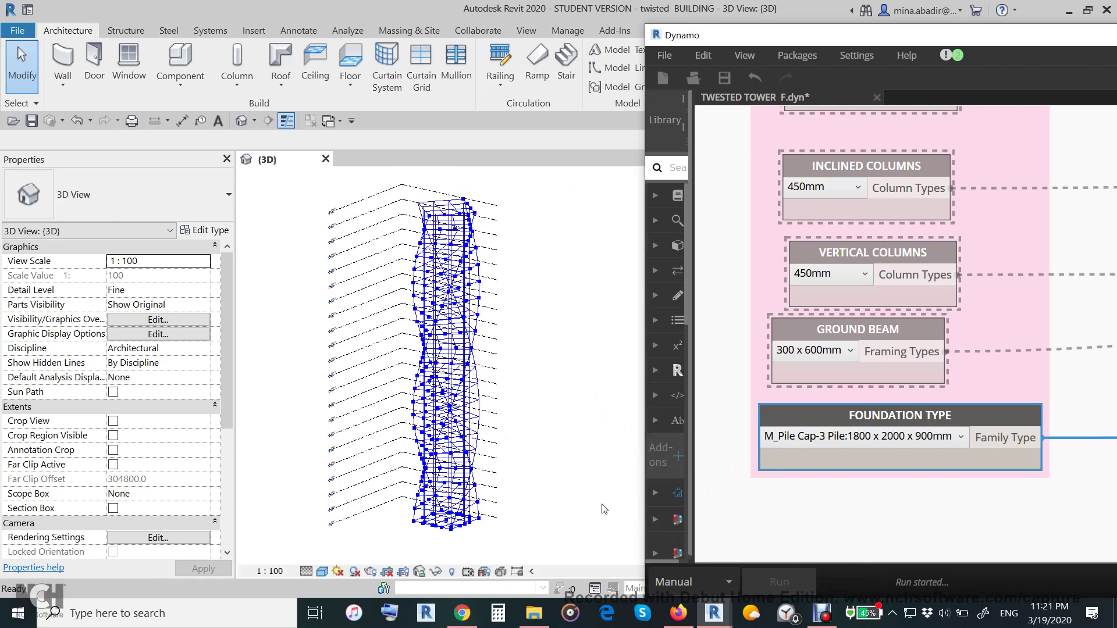
scroll(448, 547, up, 3)
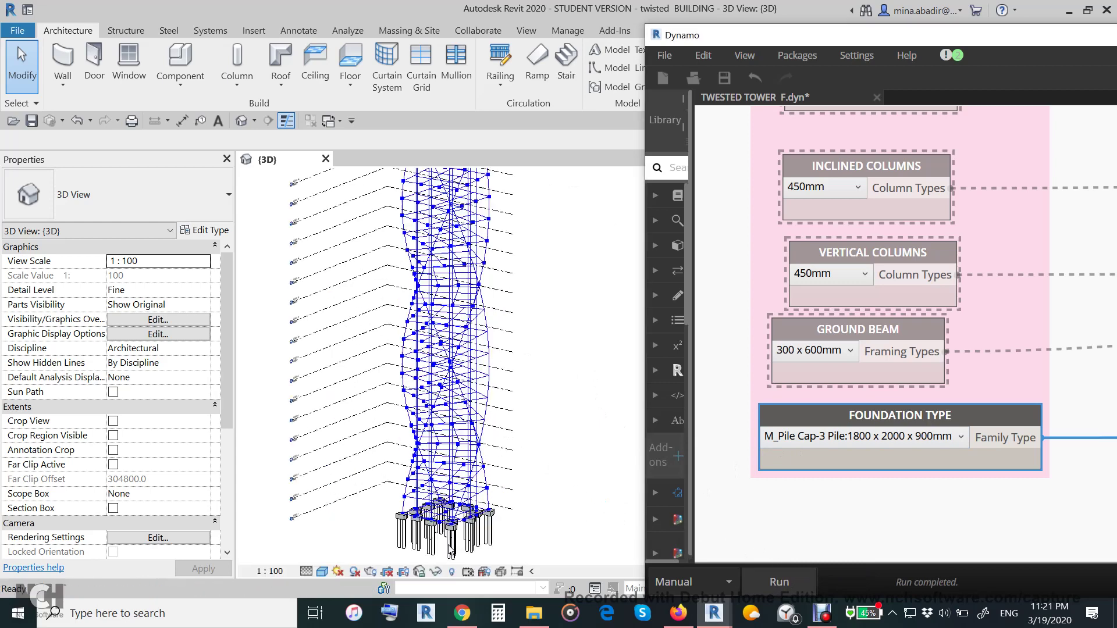
scroll(448, 547, up, 5)
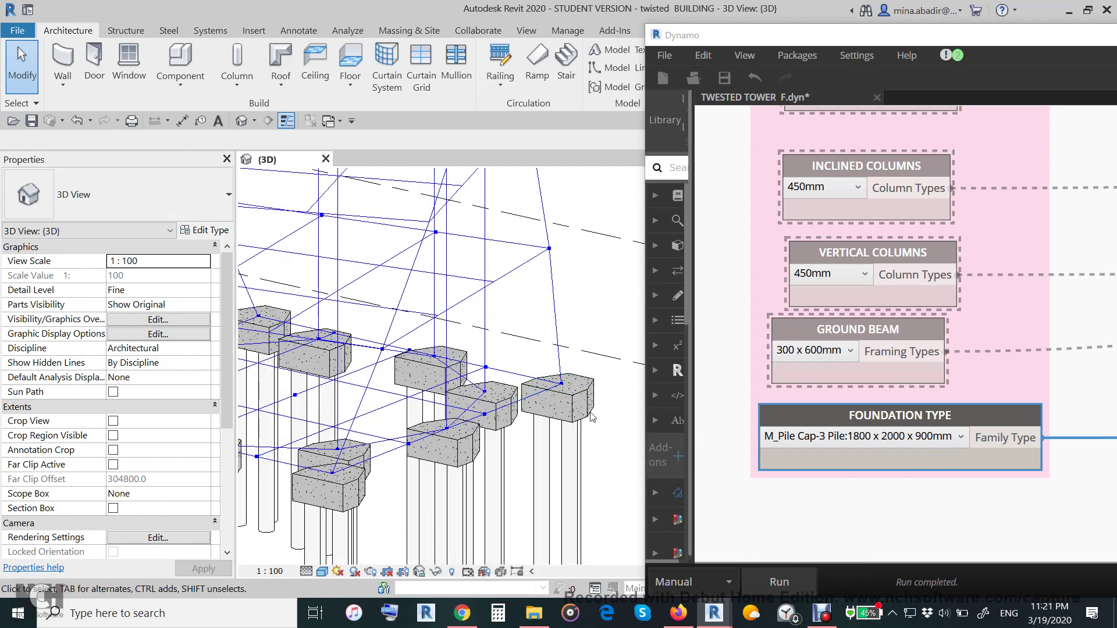
Unfreeze the GROUND BEAM node and rerun the script to generate 300 x 600mm ground beams over the pile caps
scroll(588, 413, down, 3)
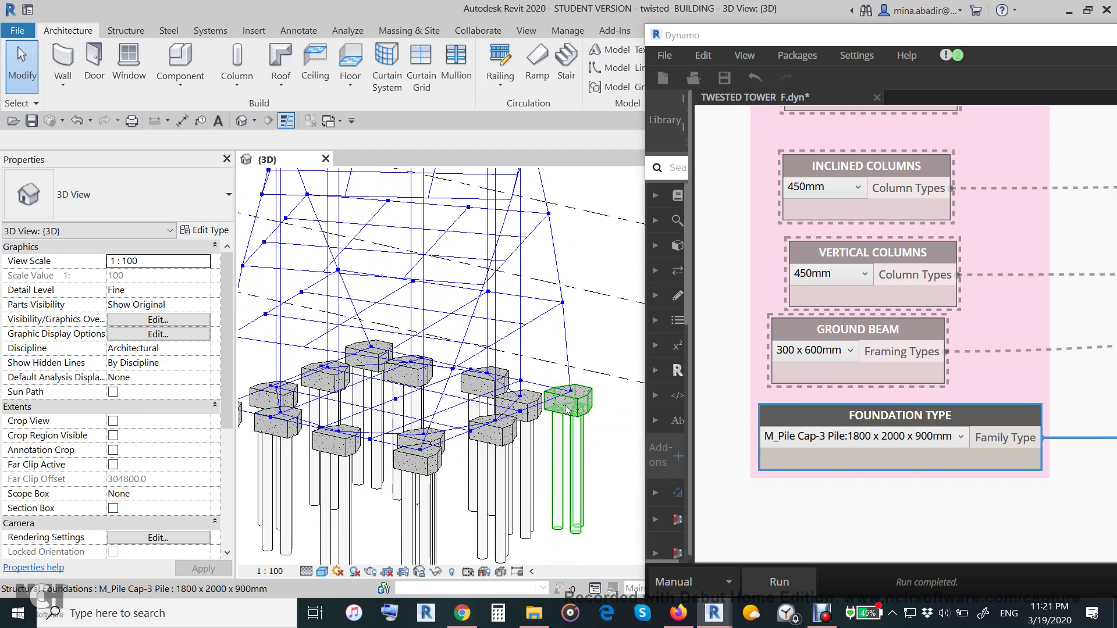
right_click(851, 336)
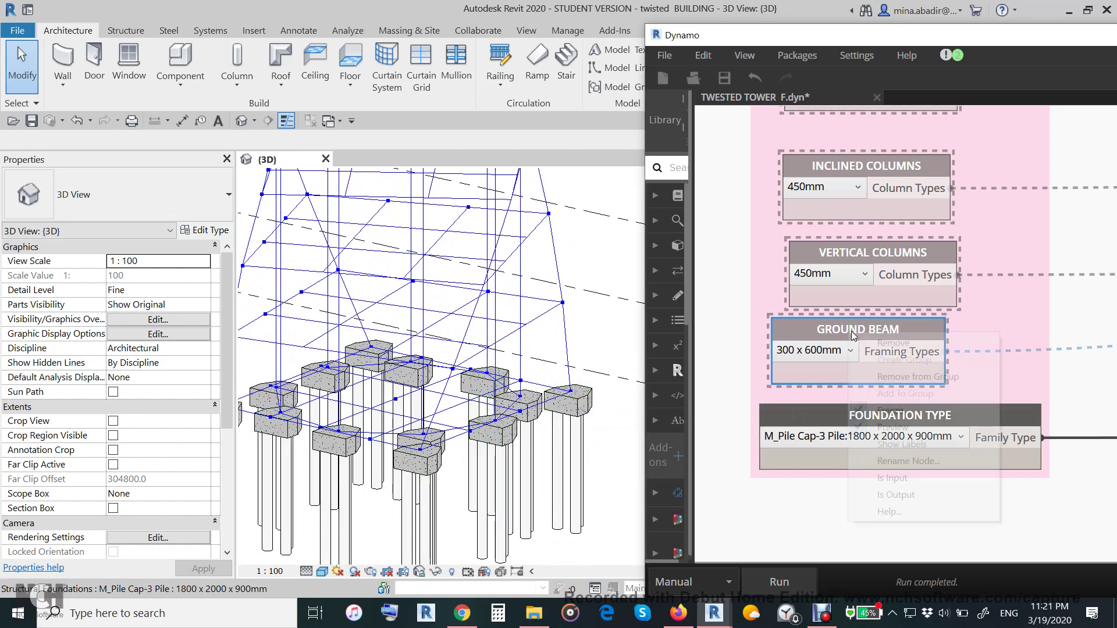
click(627, 449)
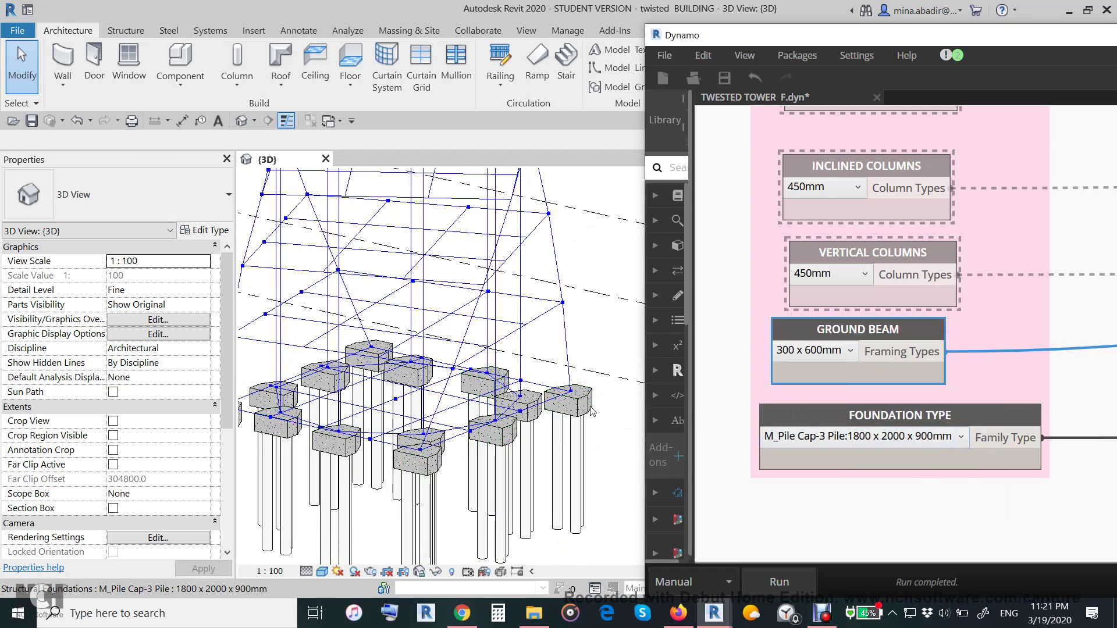
click(792, 583)
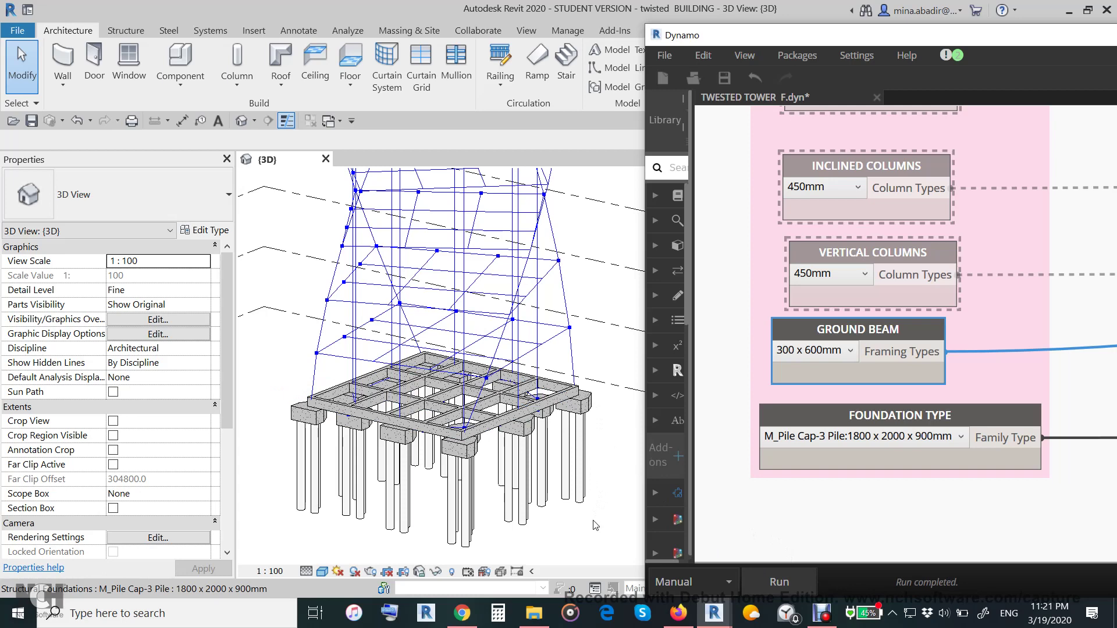
Unfreeze the VERTICAL COLUMNS node, rerun the script and inspect the 450mm vertical columns along the tower and at its base
click(835, 259)
right_click(834, 257)
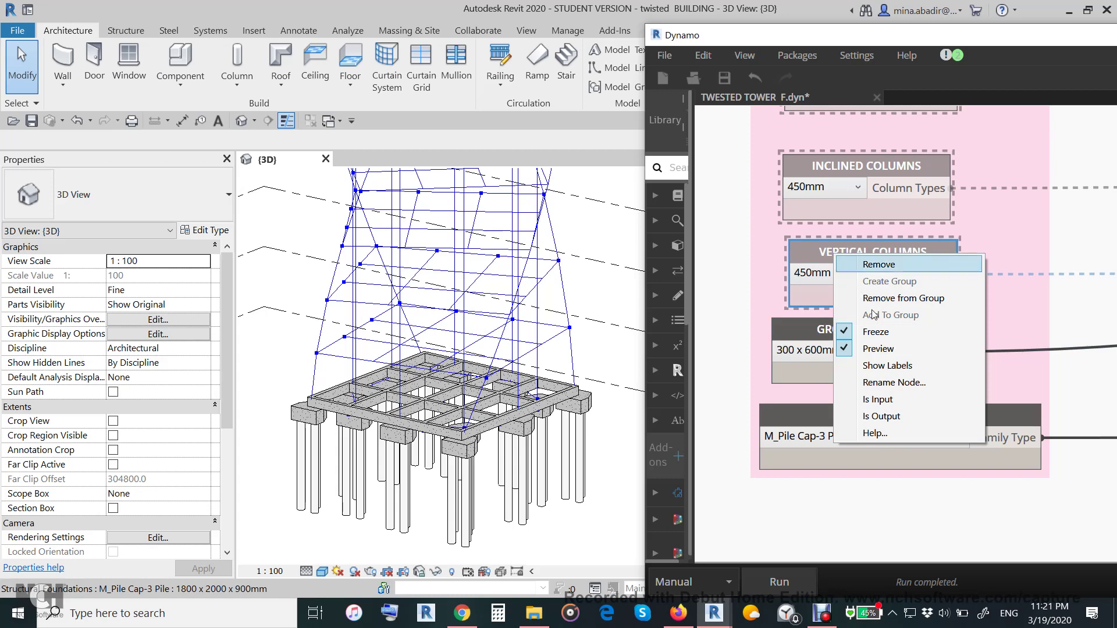
click(875, 332)
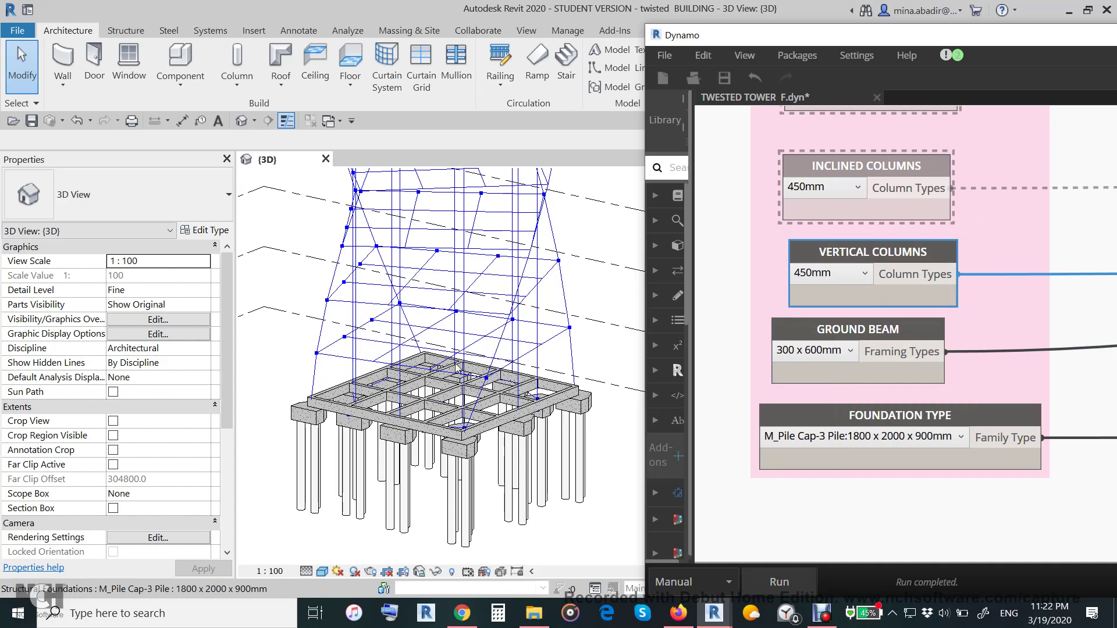
click(783, 583)
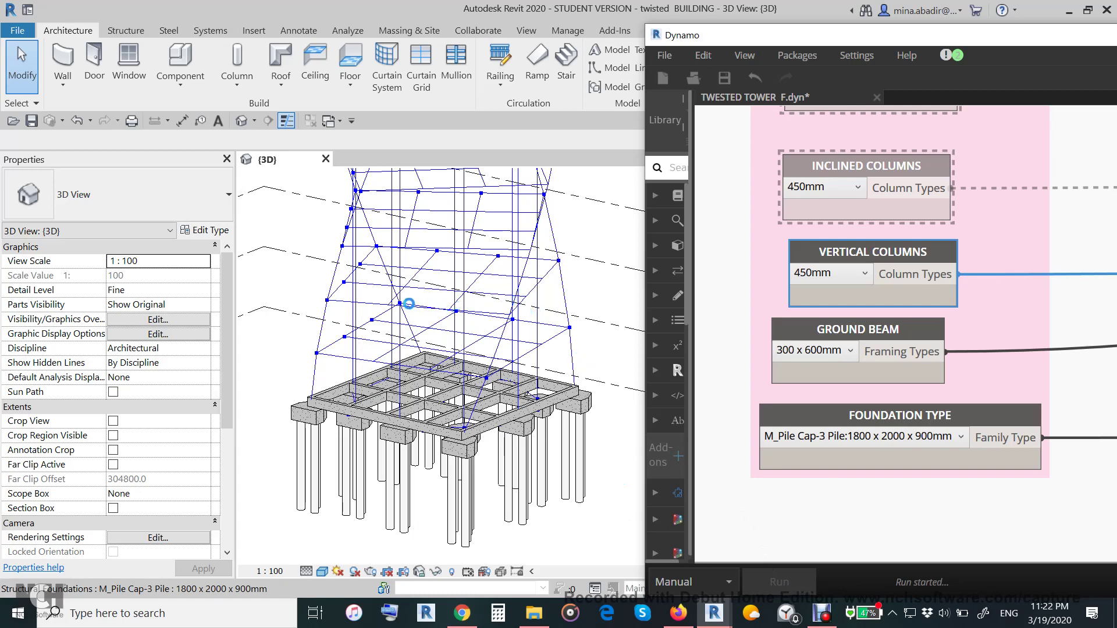
scroll(451, 517, down, 5)
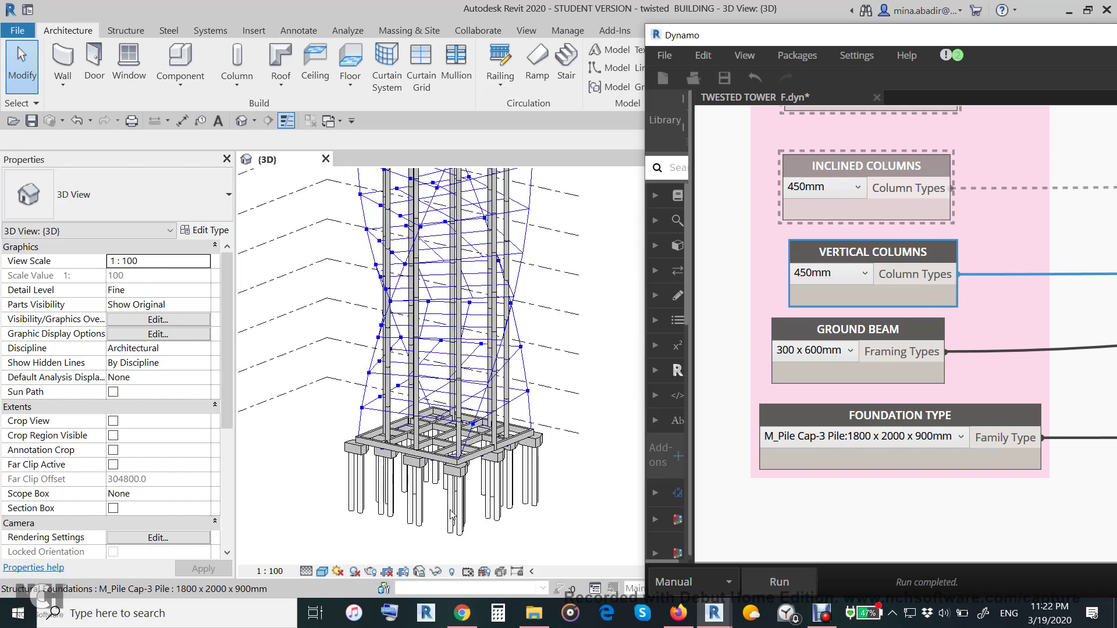
shift+middle_drag(525, 505, 593, 428)
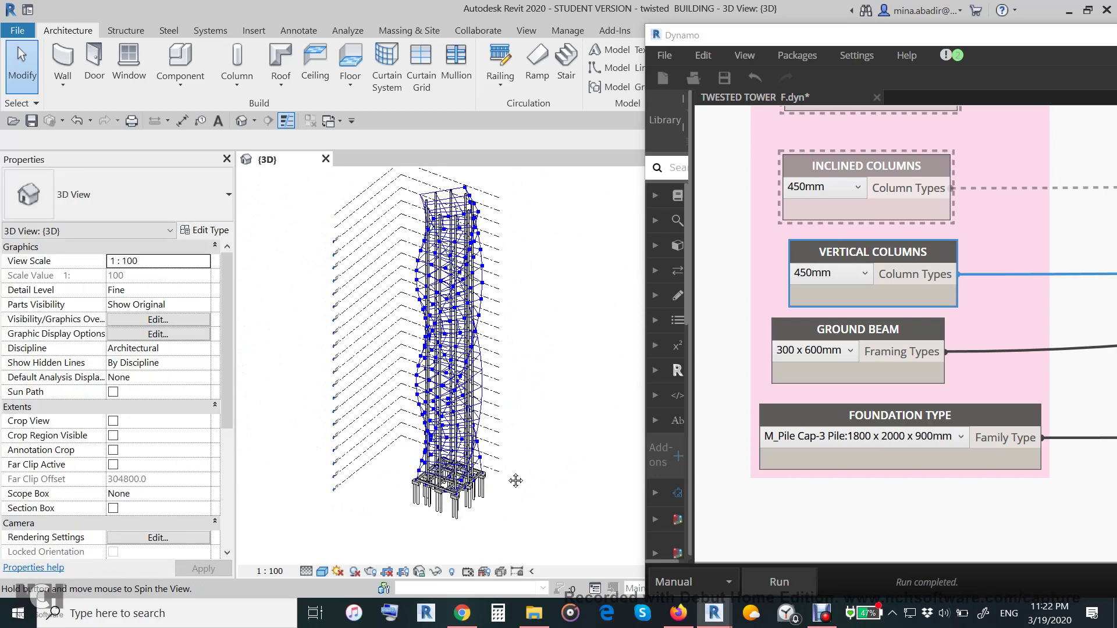
scroll(475, 478, up, 4)
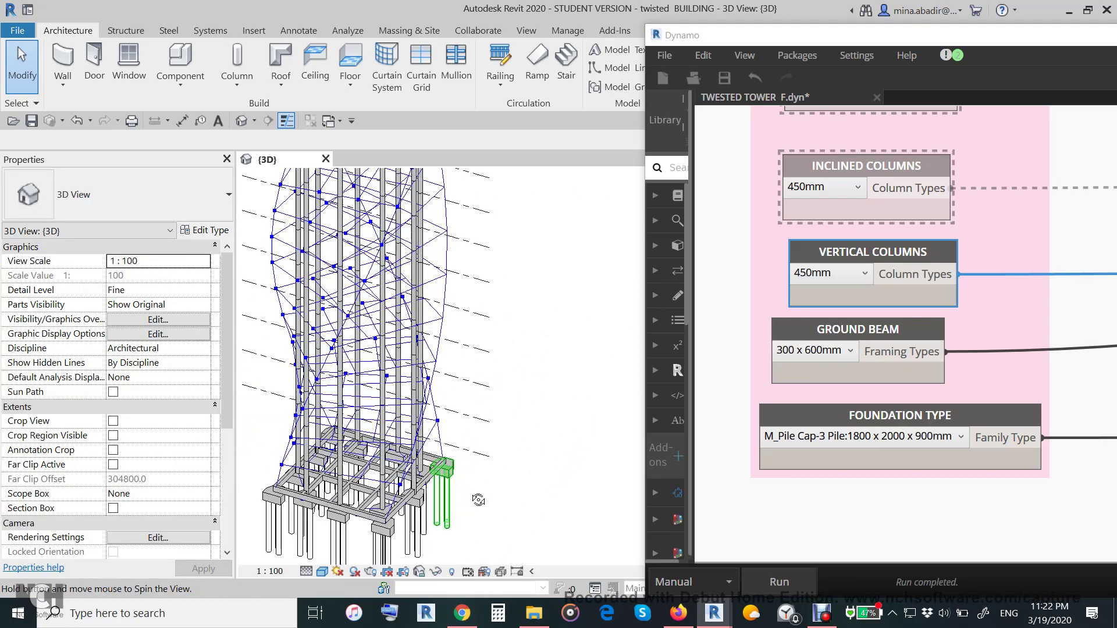
middle_drag(480, 501, 538, 472)
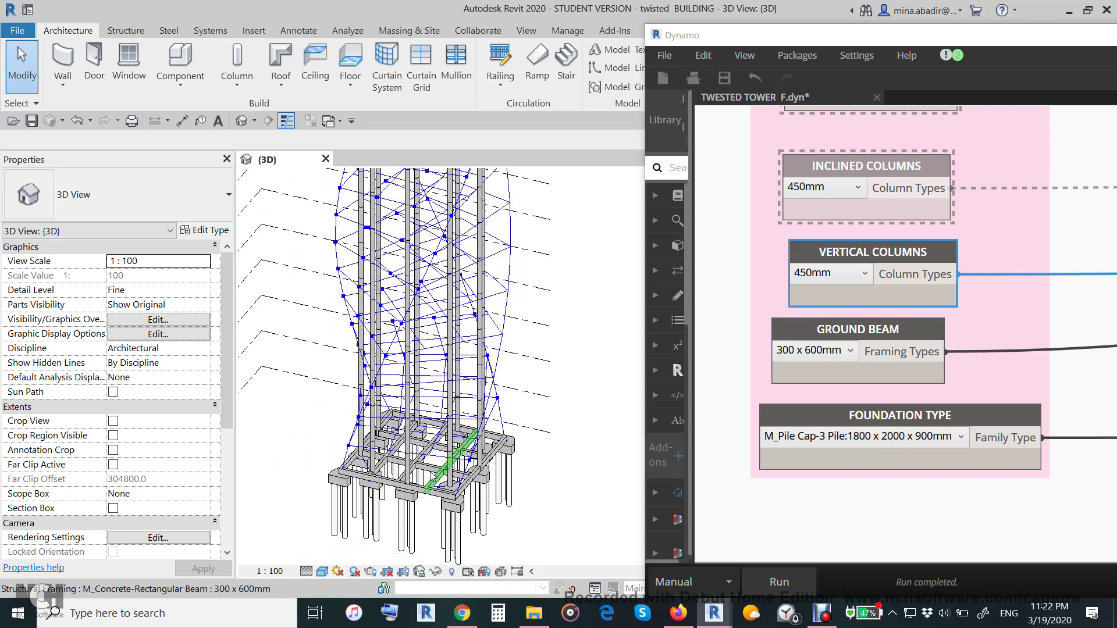
scroll(434, 472, up, 2)
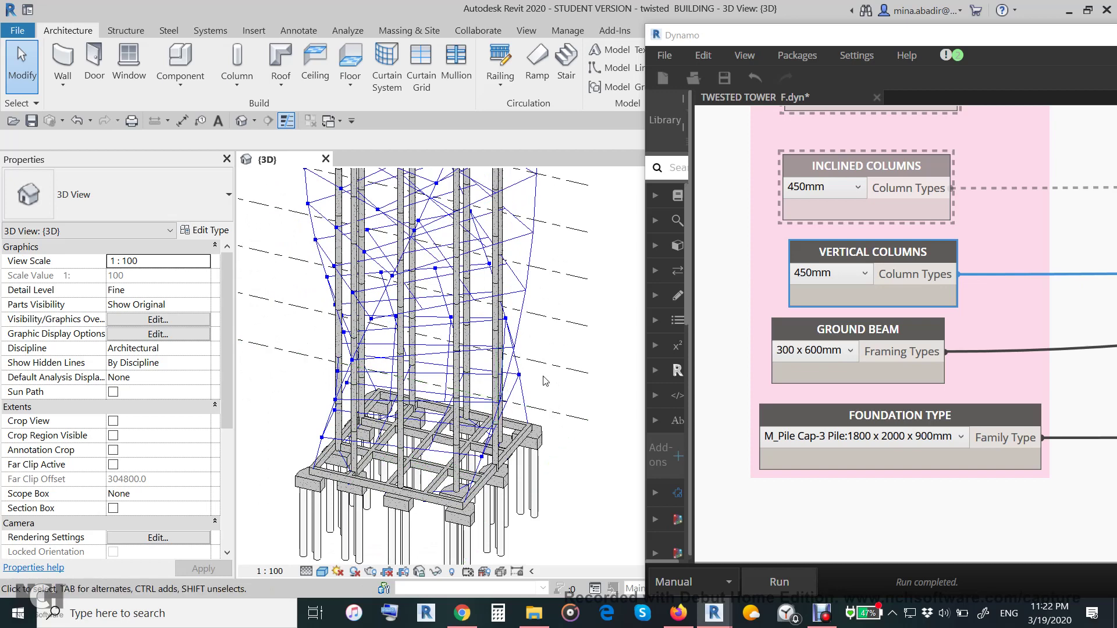
shift+middle_drag(552, 356, 640, 343)
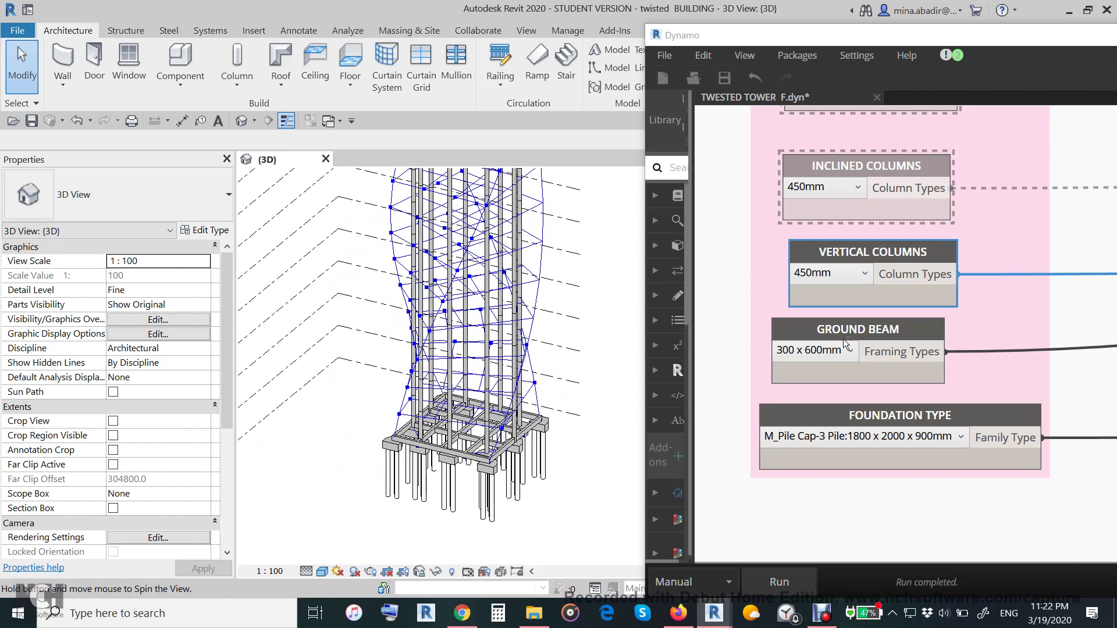
Unfreeze the INCLINED COLUMNS node, rerun the script and inspect the 450mm inclined columns around the tower
right_click(835, 166)
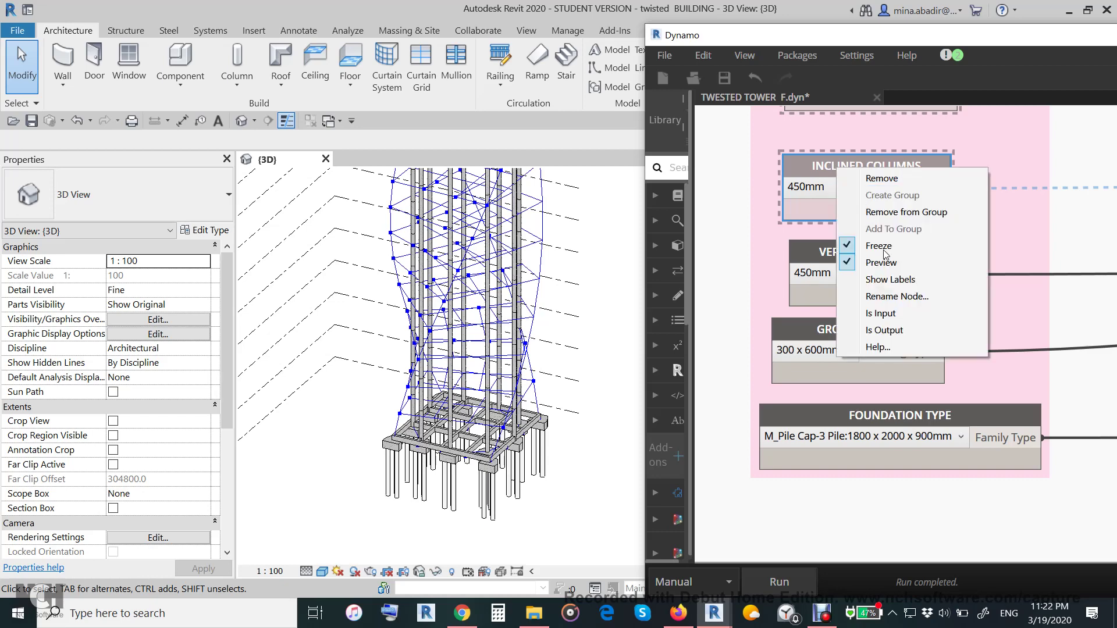
click(885, 251)
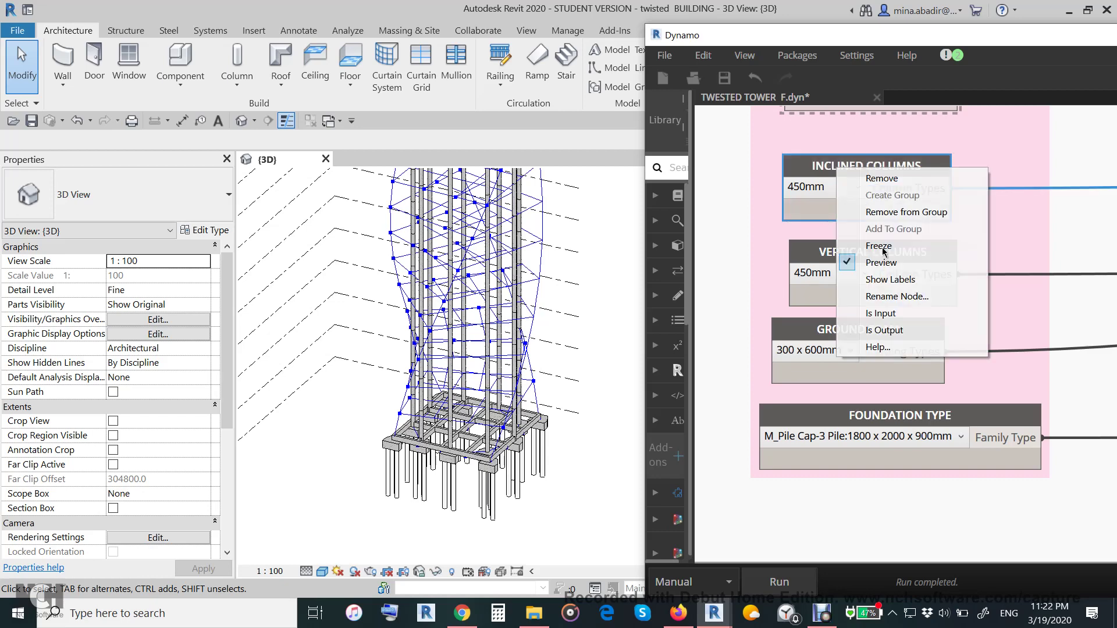
click(774, 588)
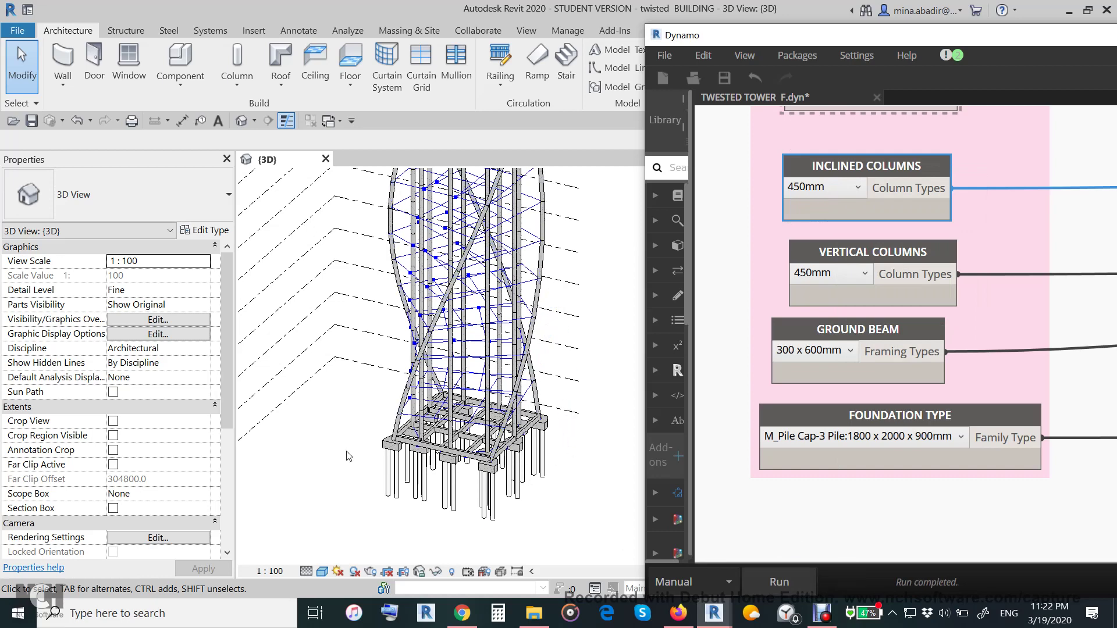
shift+middle_drag(348, 456, 428, 466)
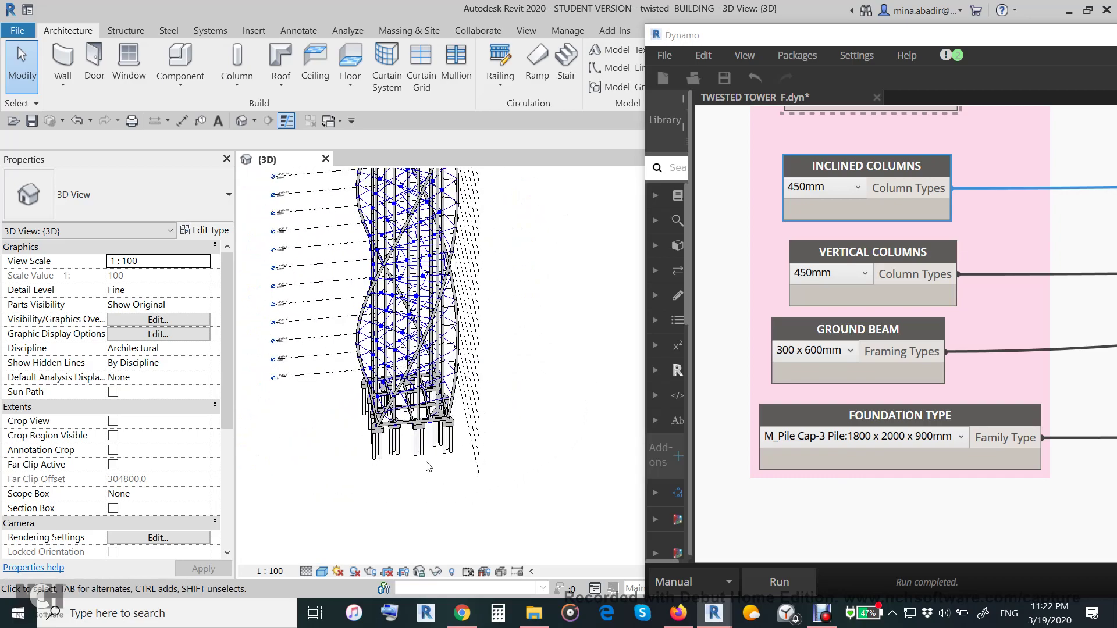
scroll(428, 465, down, 3)
middle_drag(494, 430, 558, 388)
scroll(501, 399, up, 5)
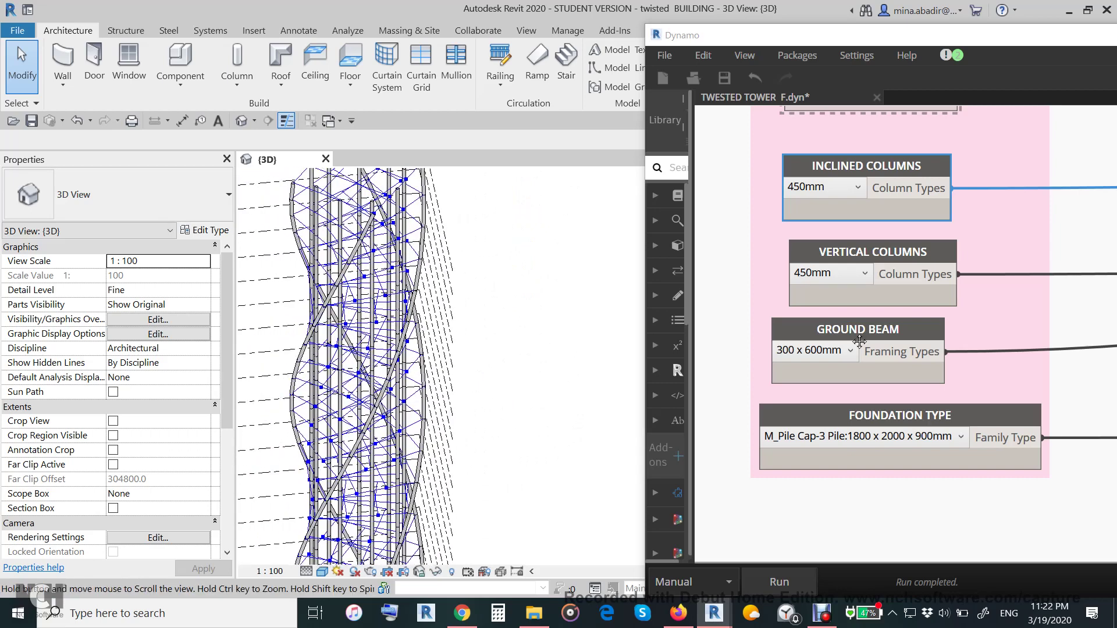
Freeze the VERTICAL COLUMNS node, rerun the script and inspect the tower without its vertical columns
click(847, 261)
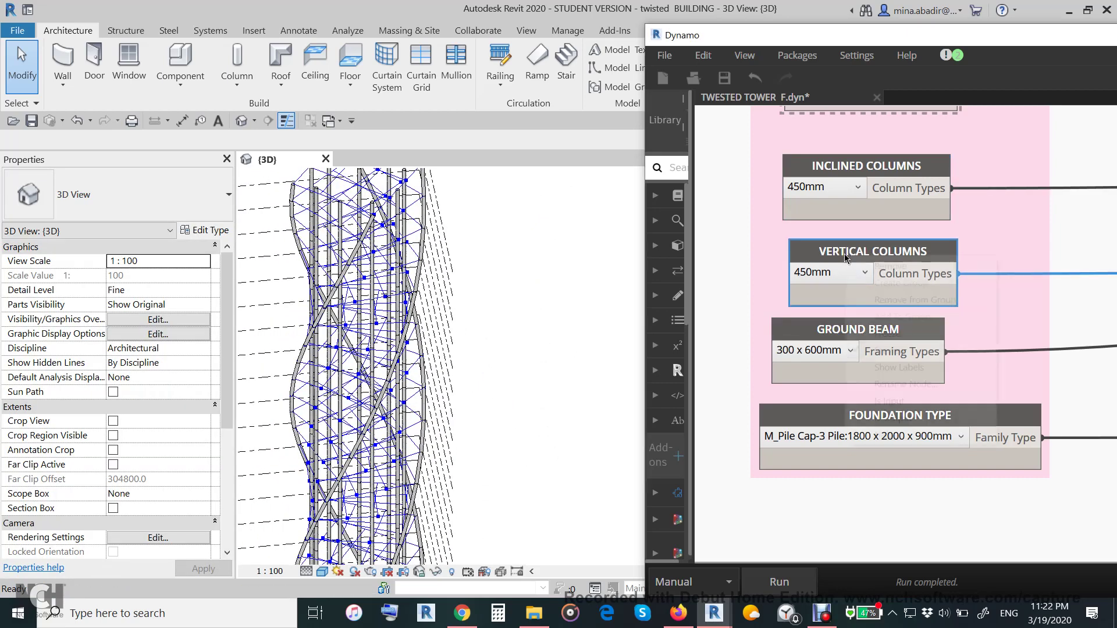
right_click(847, 257)
click(885, 334)
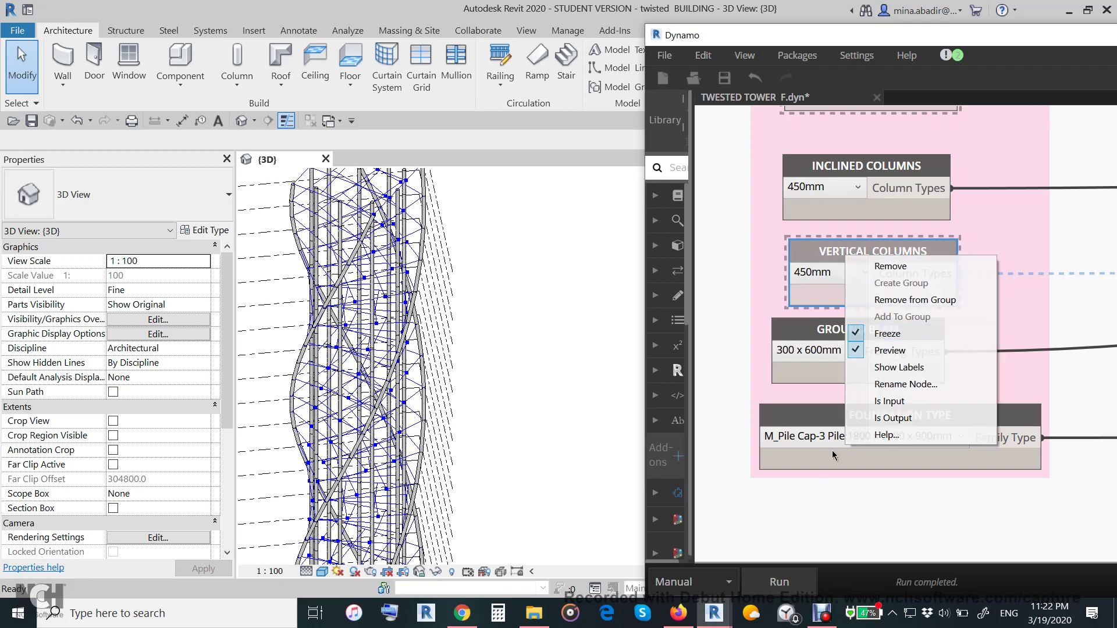
click(782, 581)
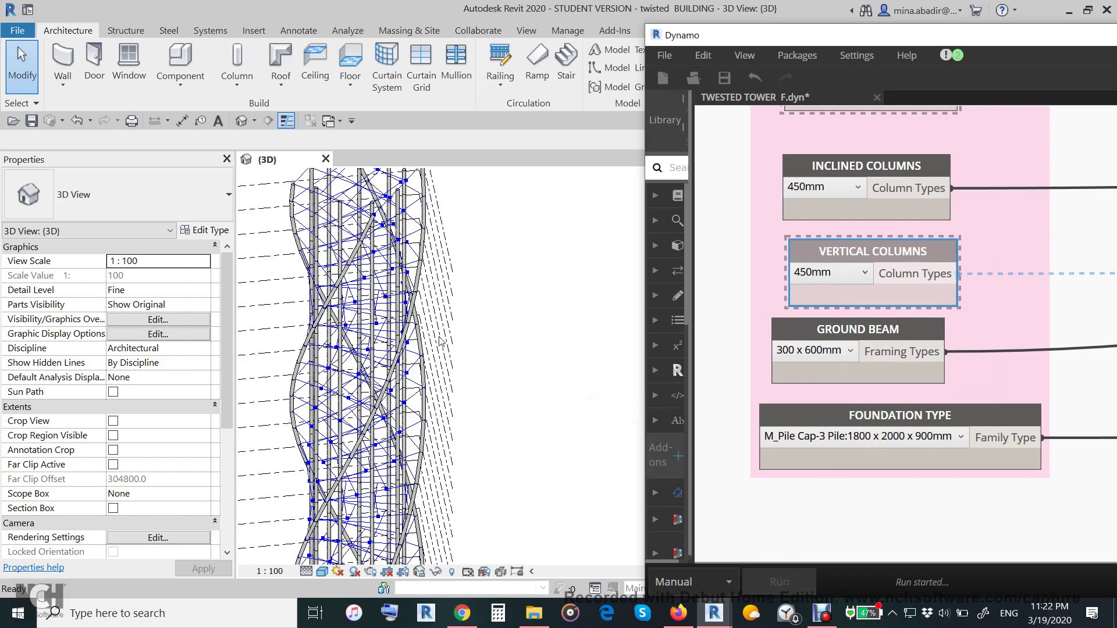
shift+middle_drag(527, 370, 539, 325)
middle_drag(512, 438, 540, 383)
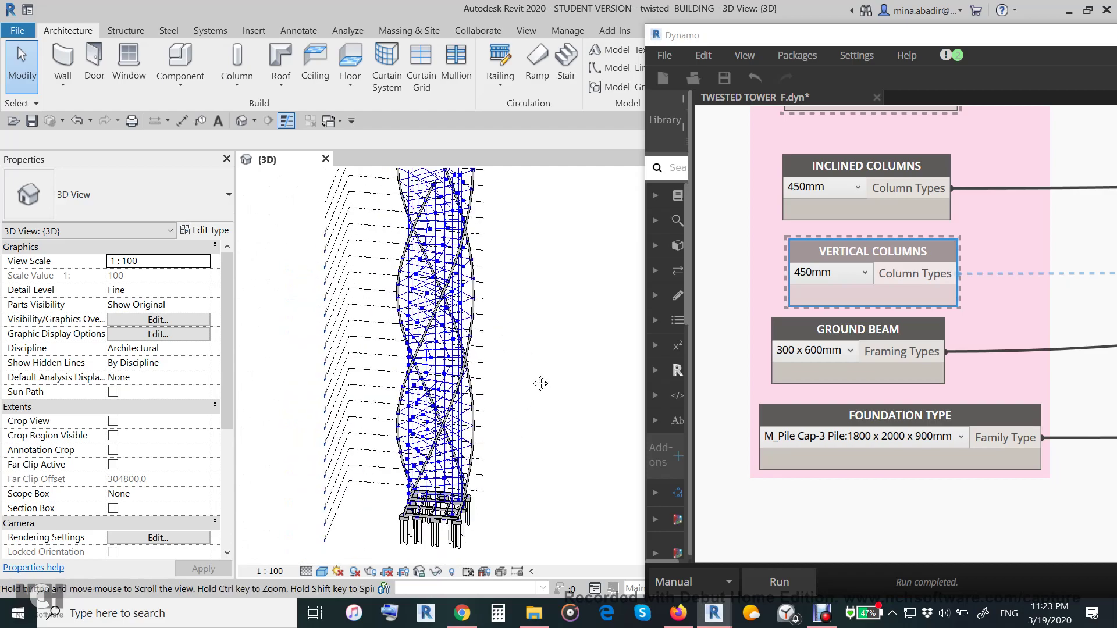
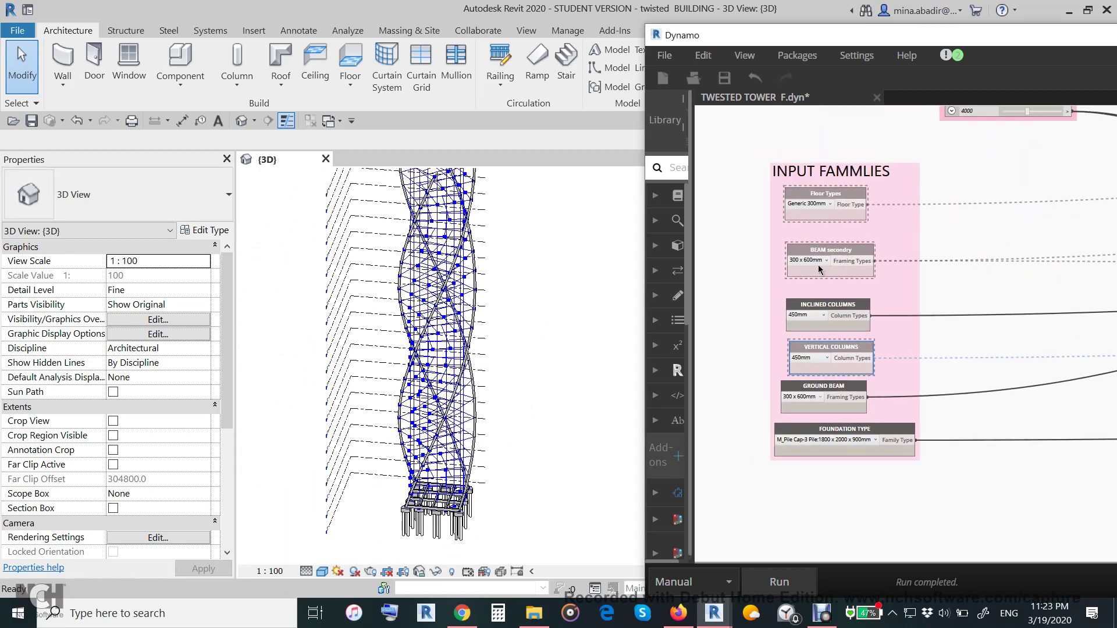
Unfreeze the Floor Types node, rerun the script and inspect the Generic 300mm floors from above
scroll(849, 251, up, 2)
scroll(811, 258, up, 2)
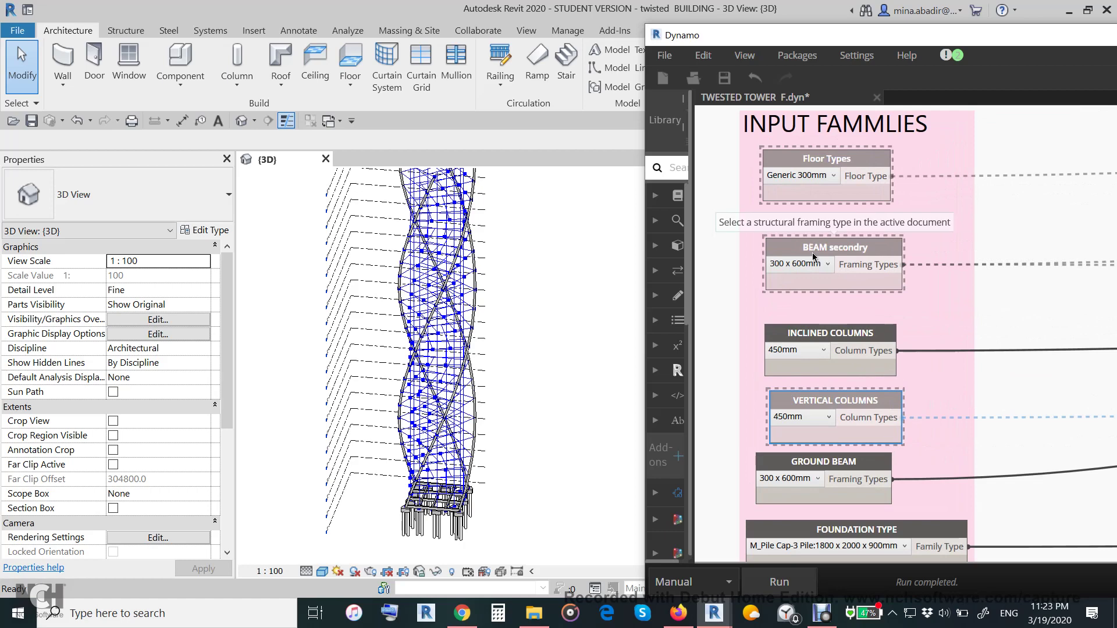
click(846, 160)
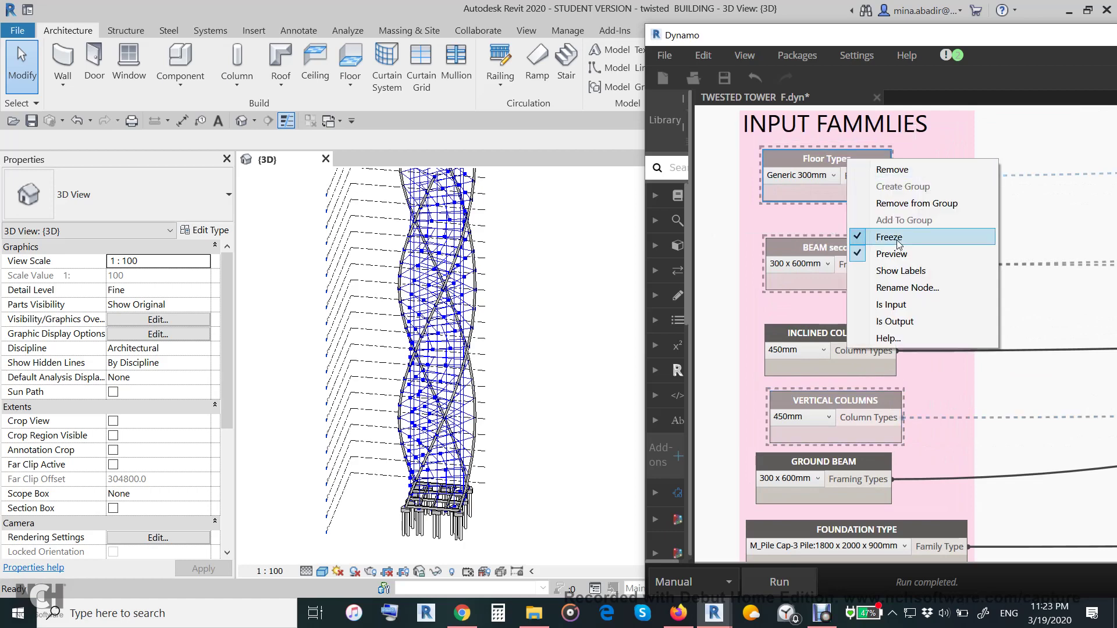
click(888, 276)
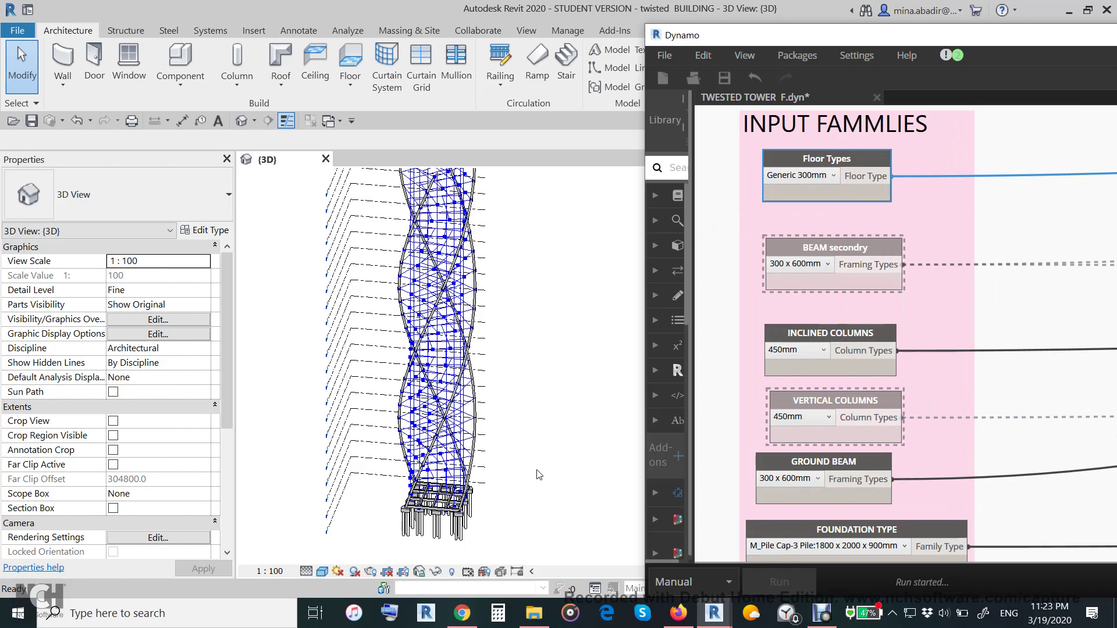
shift+middle_drag(525, 481, 495, 547)
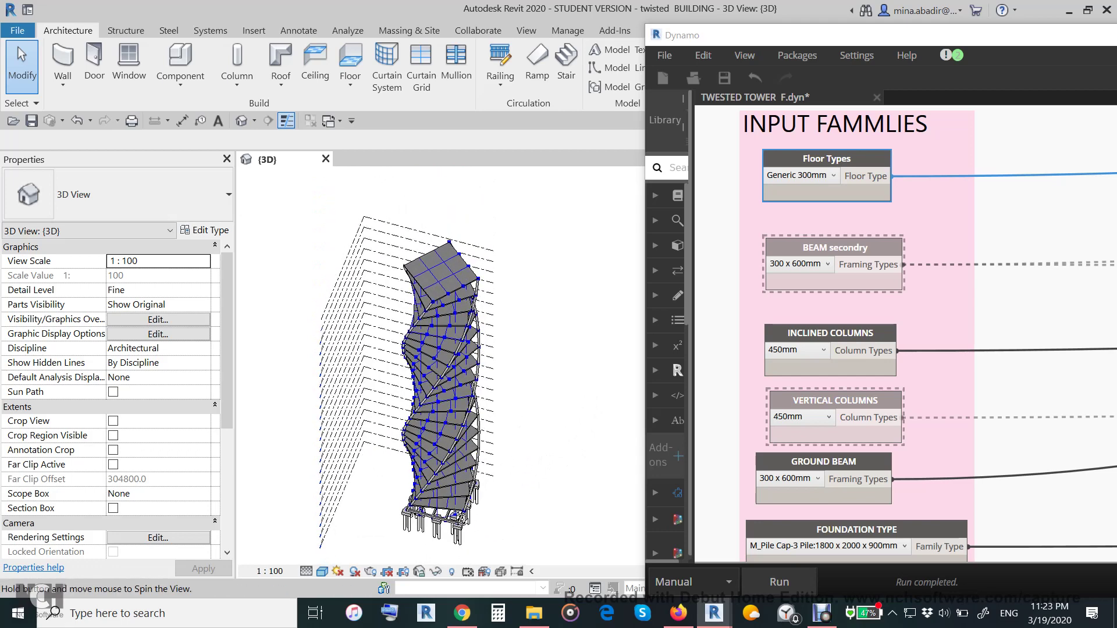
shift+middle_drag(433, 456, 440, 456)
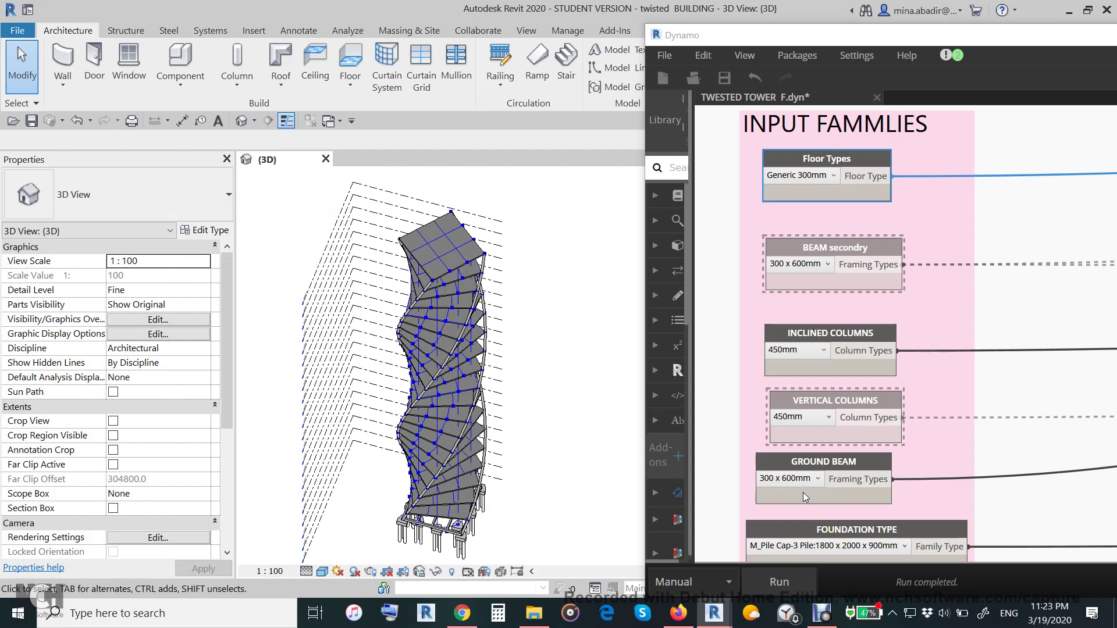
Review the GEOMETRY INPUT sliders and examine the twisted floors of the tower from another angle
scroll(849, 367, down, 5)
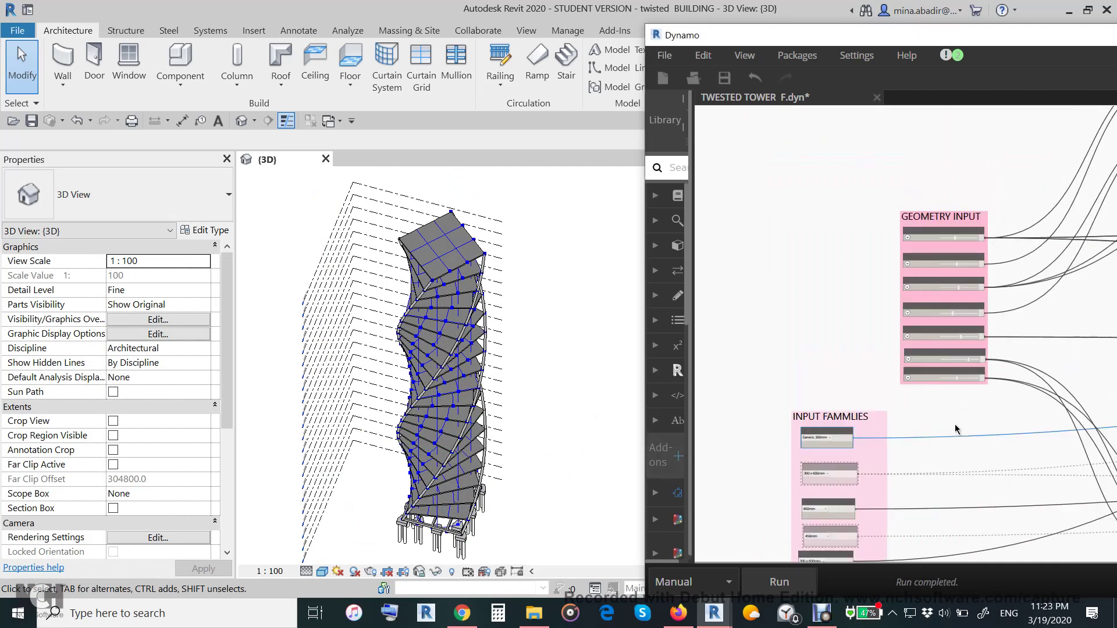
scroll(958, 372, up, 5)
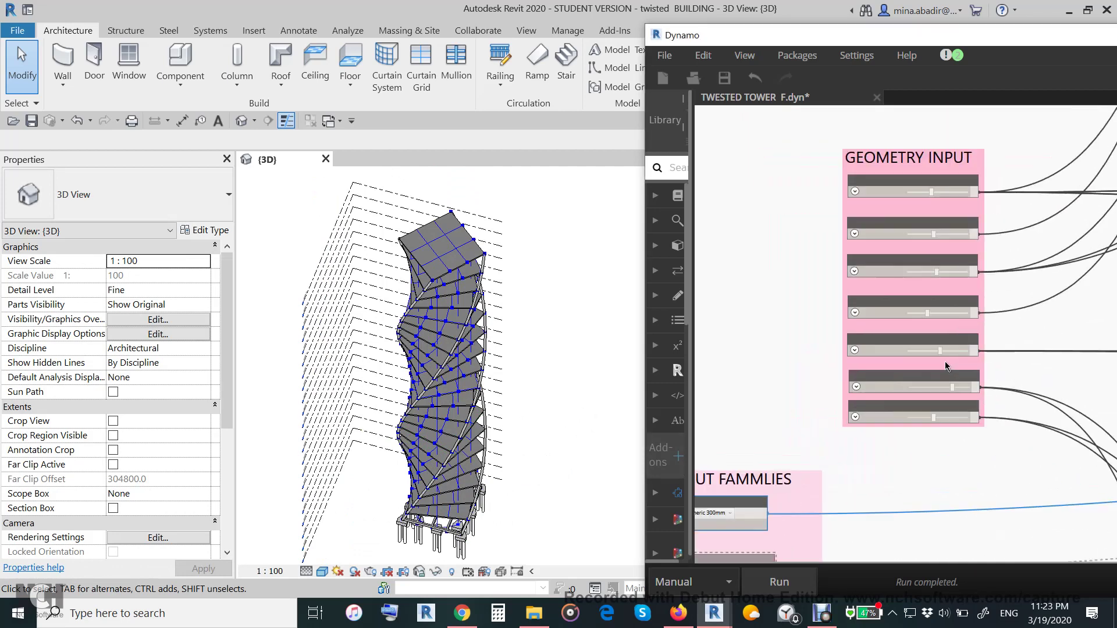
scroll(946, 364, up, 1)
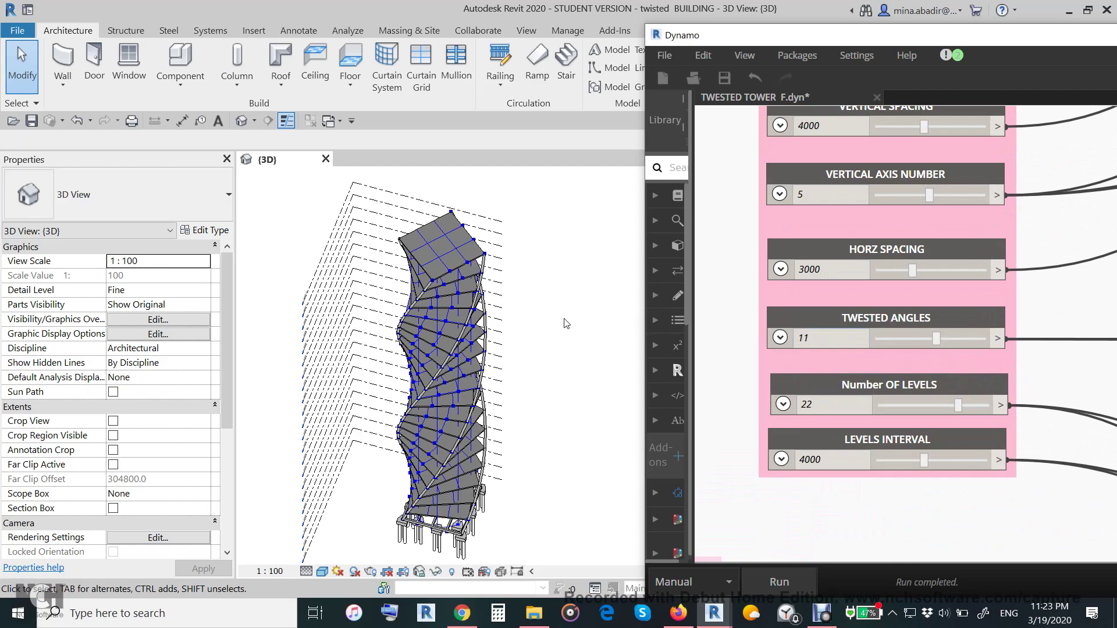
scroll(536, 413, up, 2)
shift+middle_drag(513, 433, 715, 365)
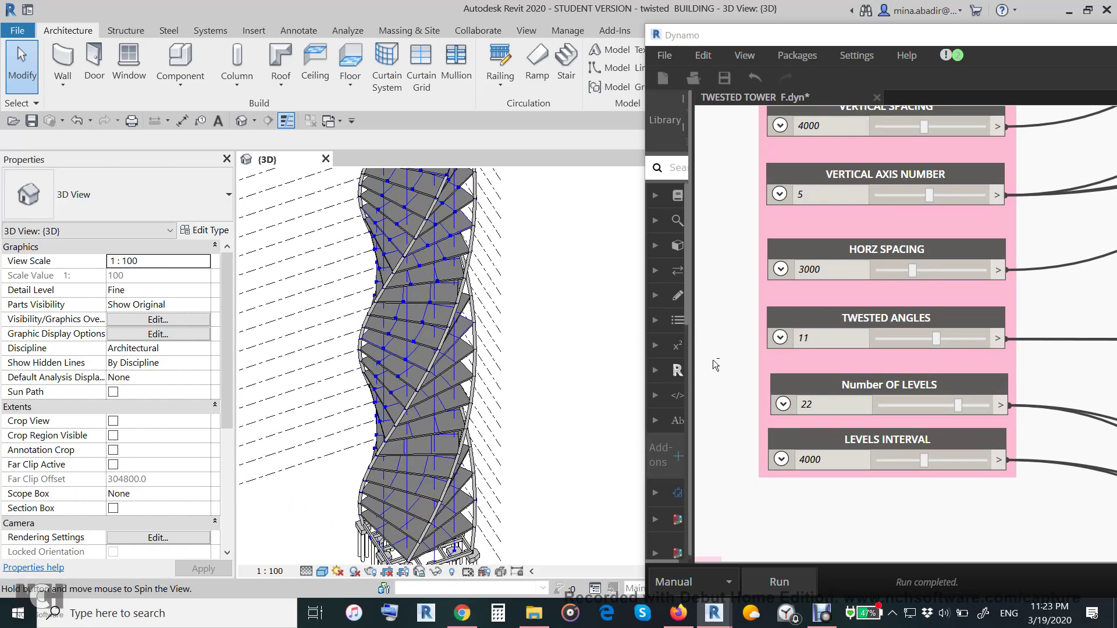
Unfreeze the VERTICAL COLUMNS node in the INPUT FAMMLIES group
scroll(808, 326, down, 5)
scroll(894, 359, down, 1)
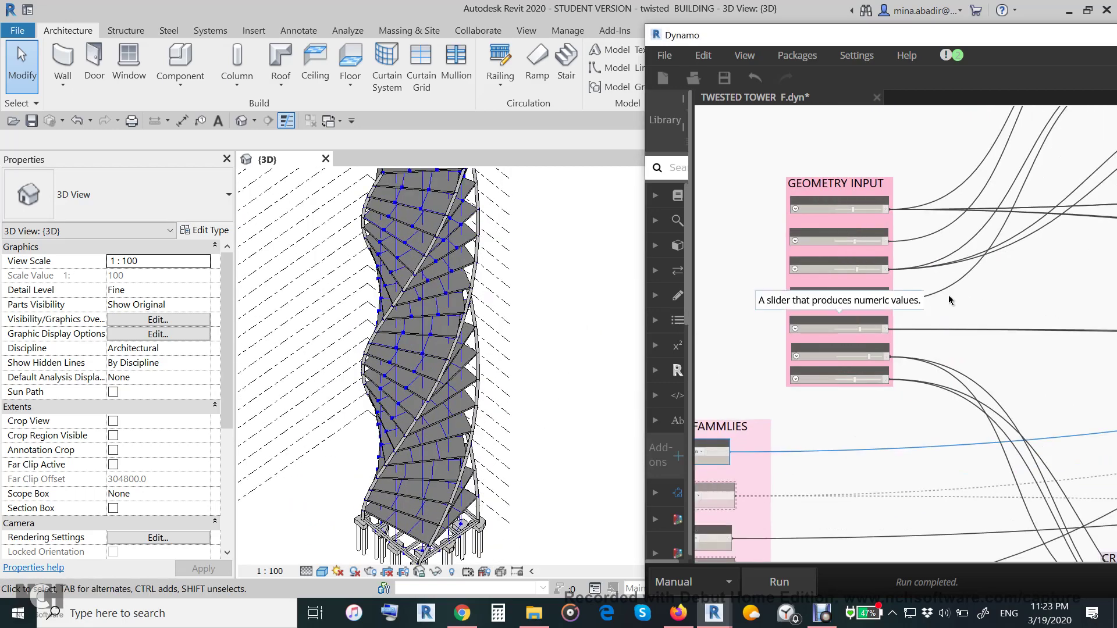
middle_drag(798, 507, 933, 436)
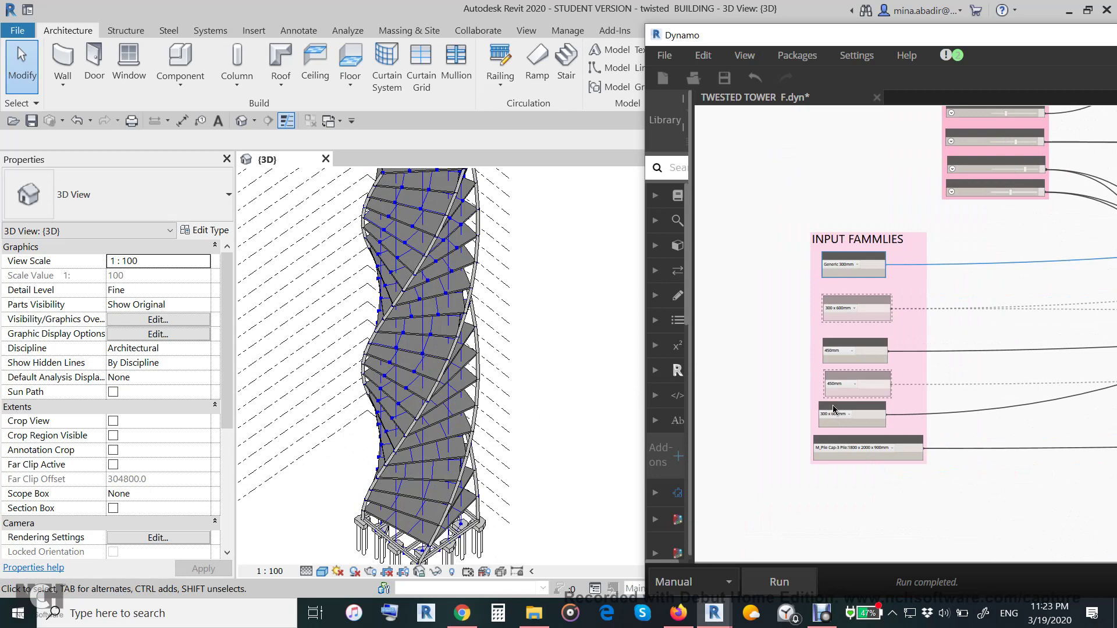
scroll(845, 377, up, 3)
click(846, 374)
right_click(847, 376)
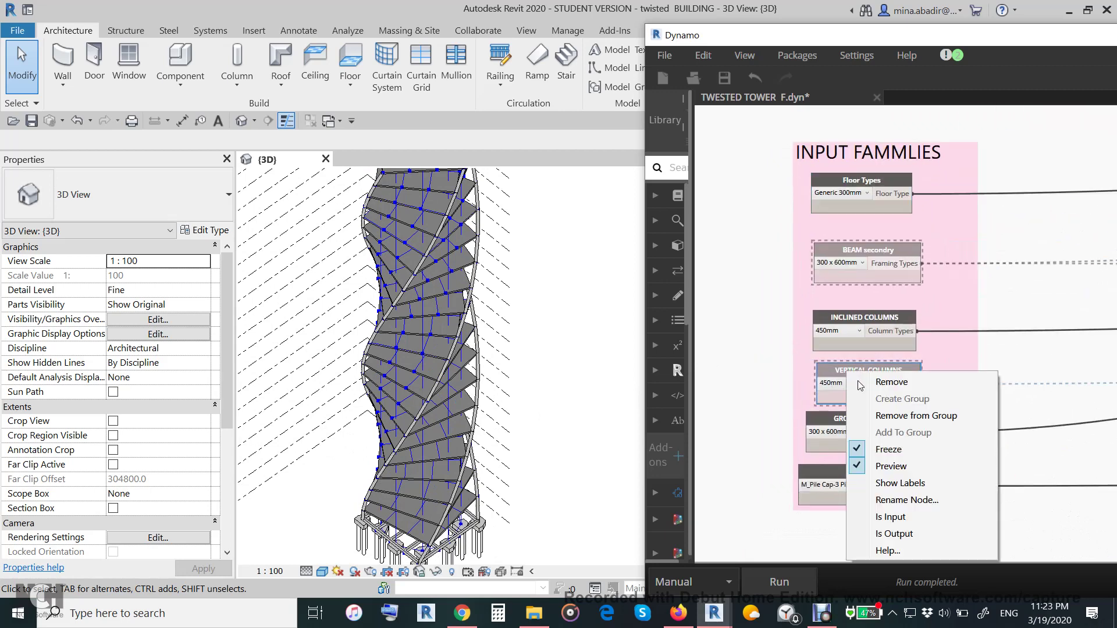
click(885, 447)
Unfreeze the BEAM secondry node, rerun the script and inspect the 300 x 600mm beams under the tower's floors
click(864, 255)
right_click(864, 254)
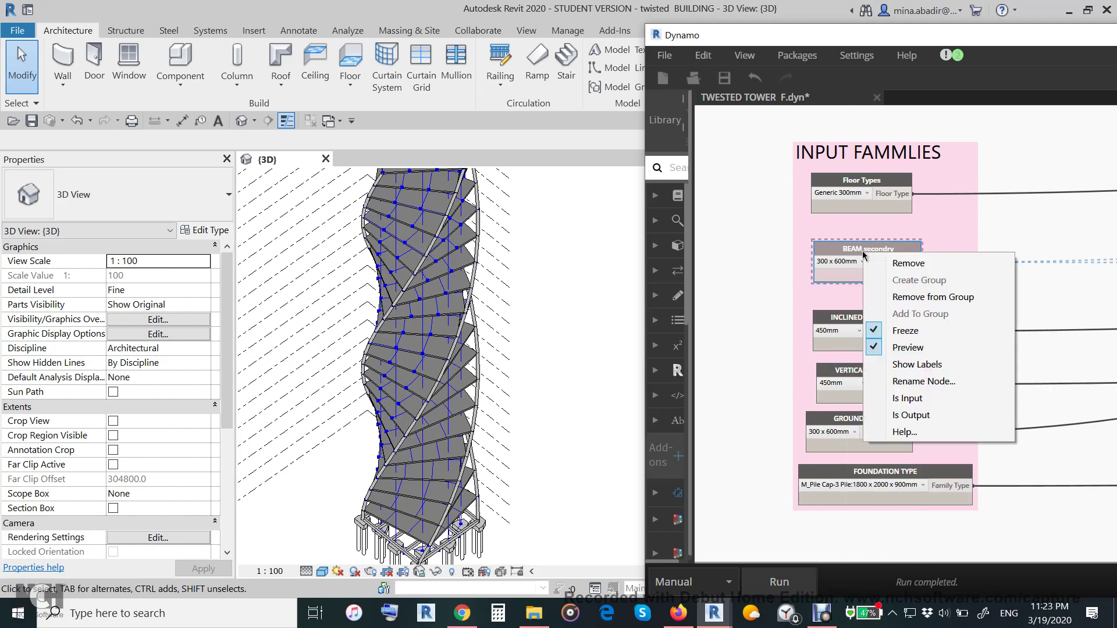
click(894, 332)
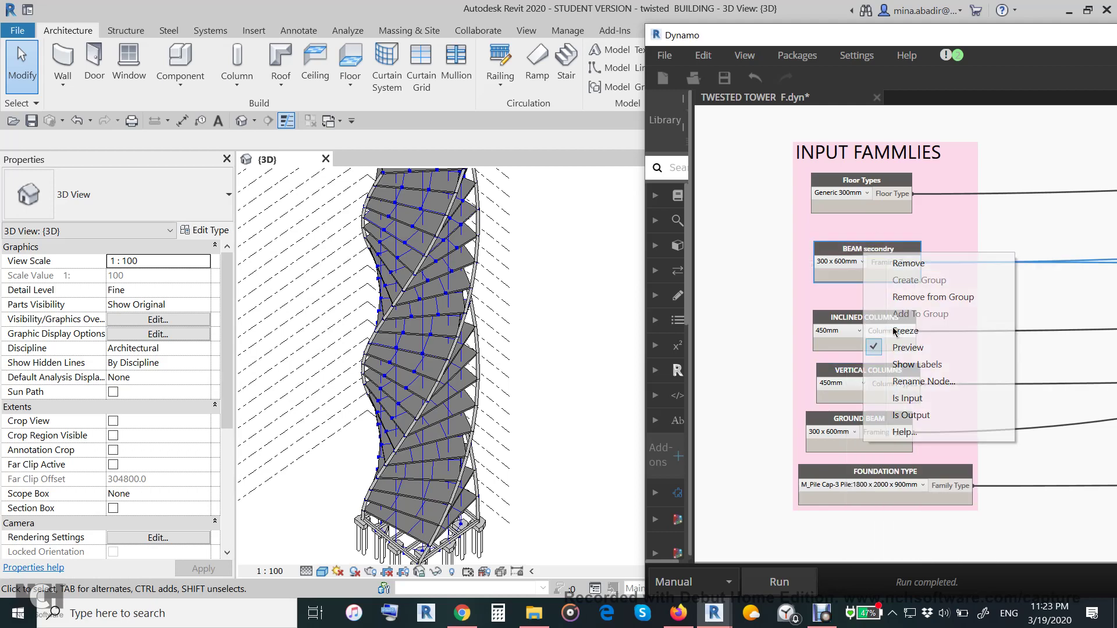
click(771, 587)
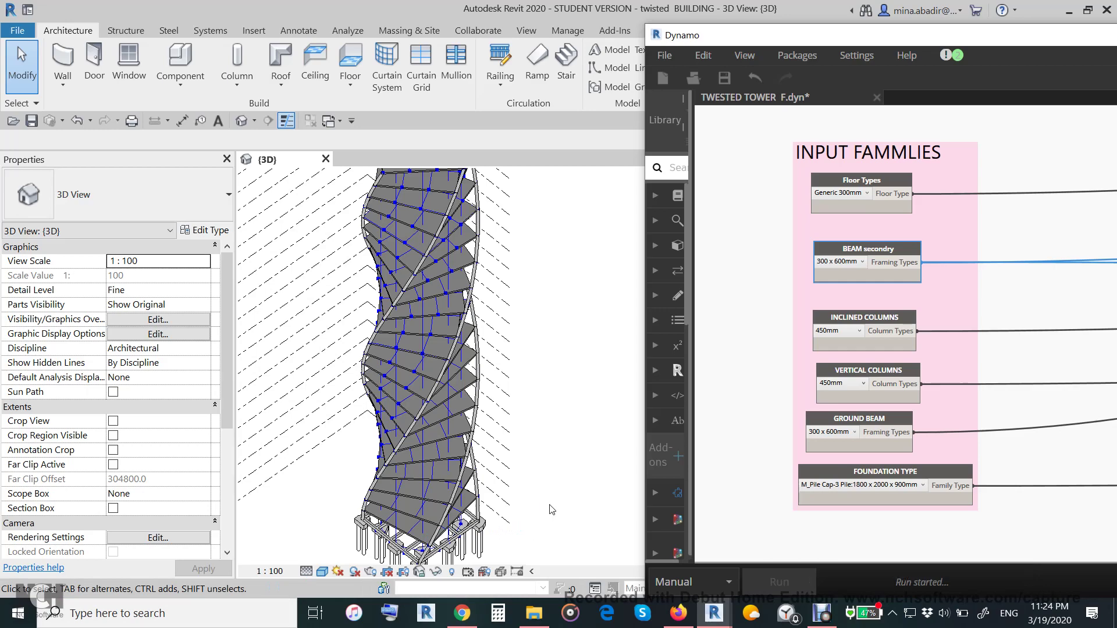
shift+middle_drag(544, 491, 429, 257)
scroll(442, 371, up, 5)
middle_drag(445, 372, 415, 456)
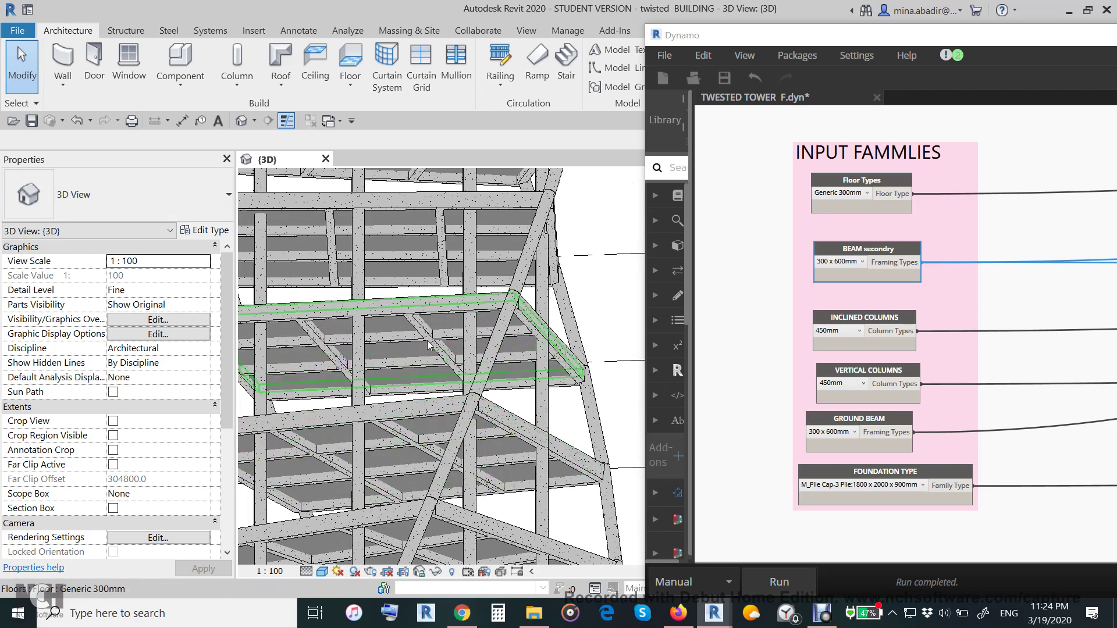
scroll(390, 368, down, 4)
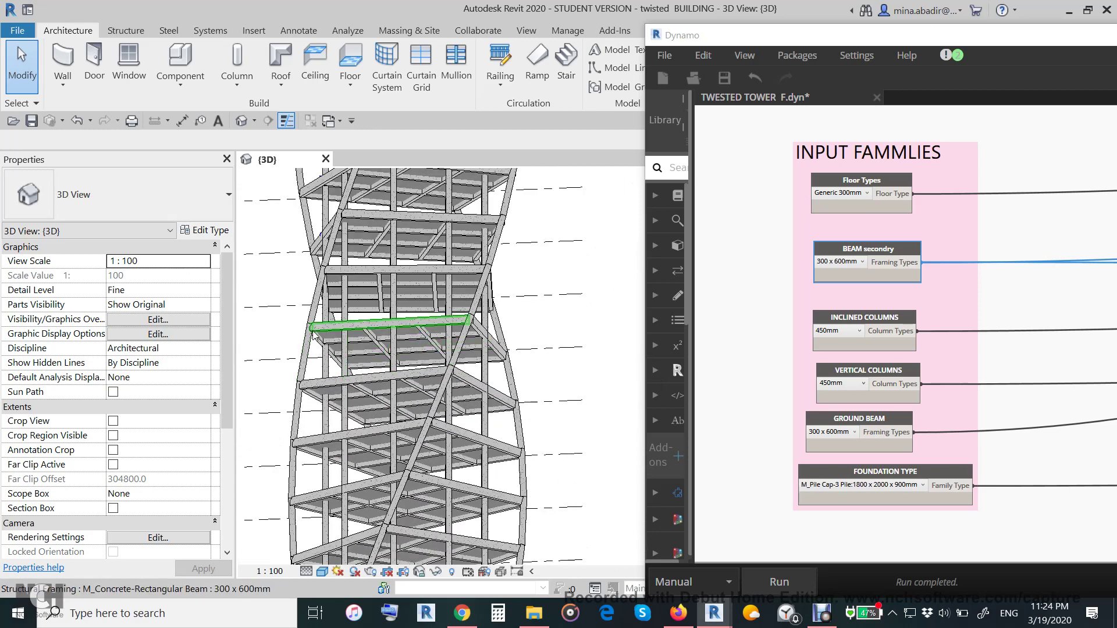
shift+middle_drag(526, 347, 407, 396)
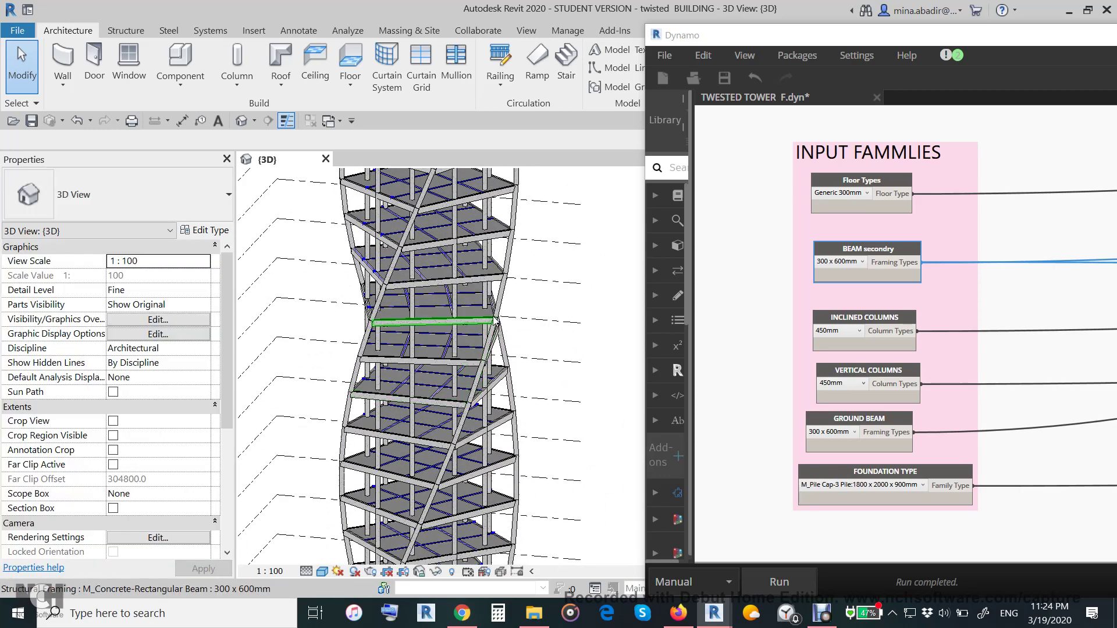
scroll(414, 302, down, 4)
Close the Dynamo window without saving the changes to TWESTED TOWER F.dyn
drag(868, 42, 627, 136)
click(1009, 119)
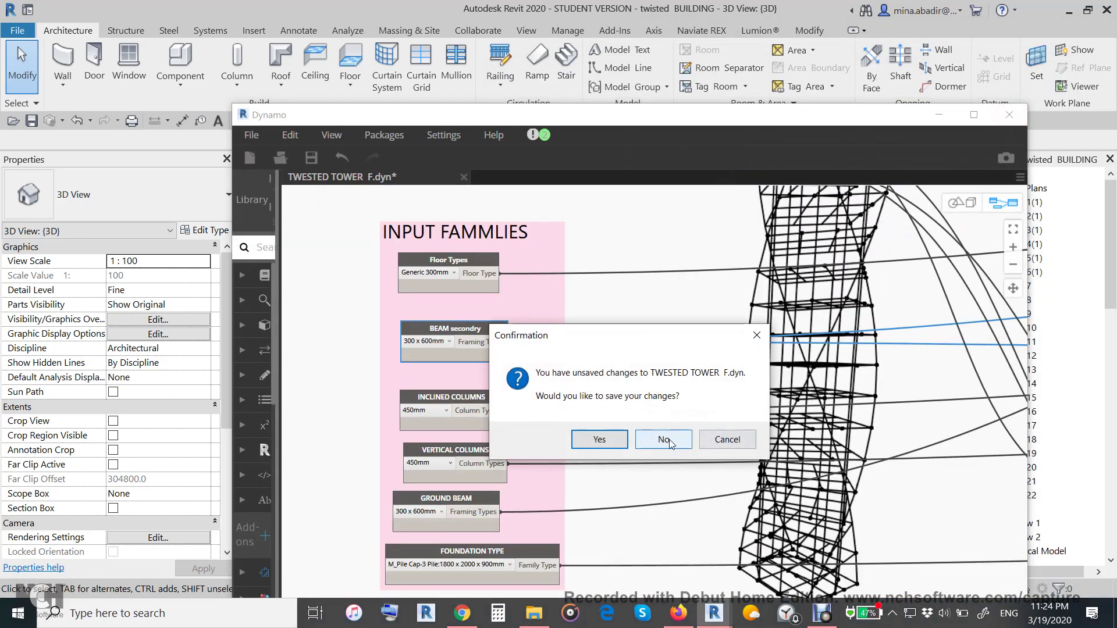
click(663, 441)
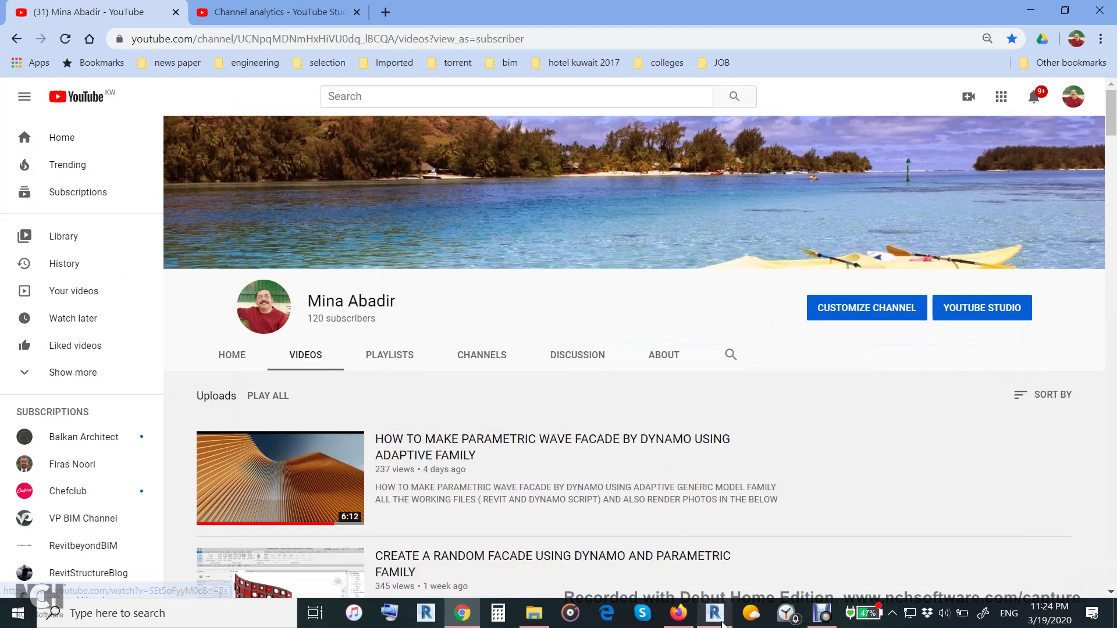
Switch to Revit and inspect the finished tower's lower floors, ground beams and piled foundations in the {3D} view
click(722, 623)
middle_drag(608, 476, 608, 476)
ctrl+middle_drag(676, 494, 669, 442)
scroll(640, 477, down, 5)
scroll(556, 538, up, 5)
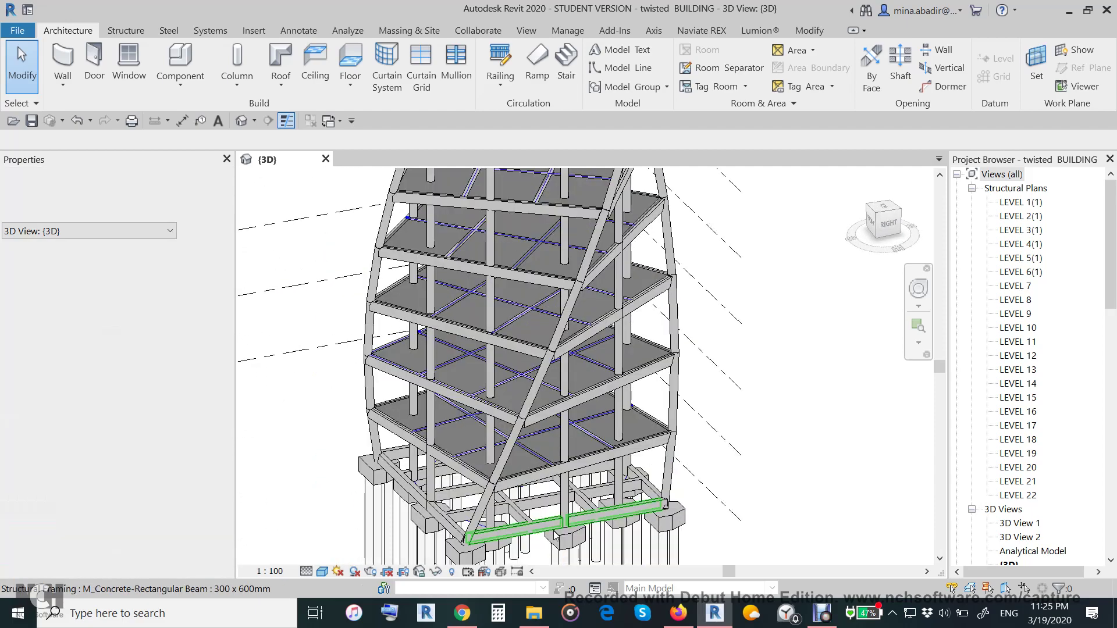
scroll(556, 538, up, 3)
shift+middle_drag(556, 538, 1099, 492)
Open the perspective view 3D View 1 and make its crop region visible
double_click(1018, 525)
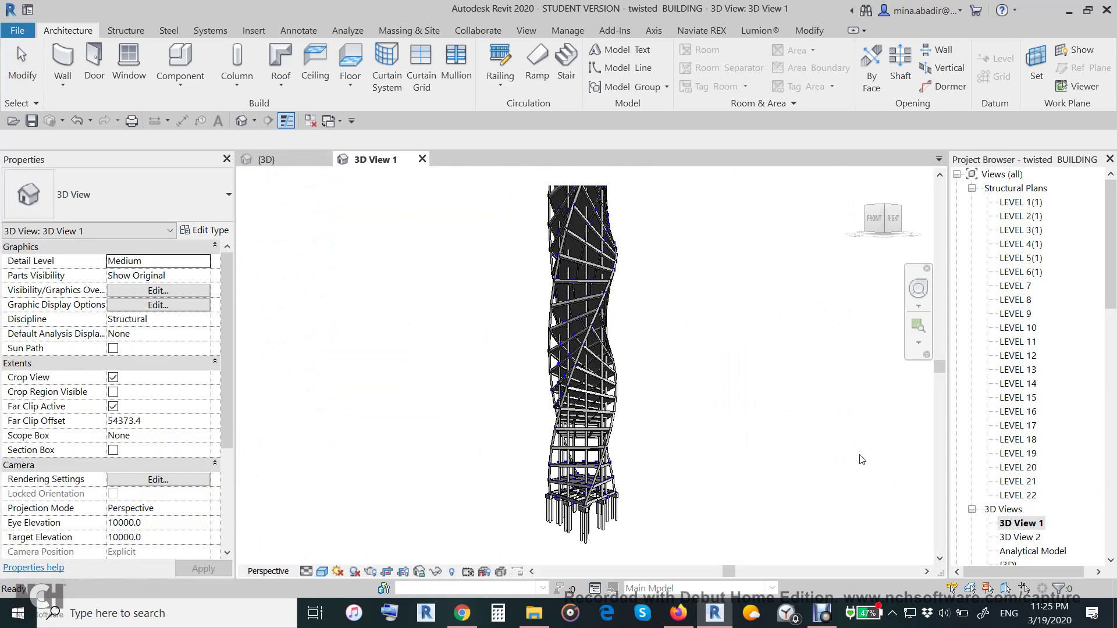
mouse_move(690, 396)
middle_down()
mouse_move(693, 407)
mouse_move(673, 402)
middle_up()
click(403, 571)
Extend the upper edge of the crop region in 3D View 1 upward and examine the twisted storeys
click(588, 215)
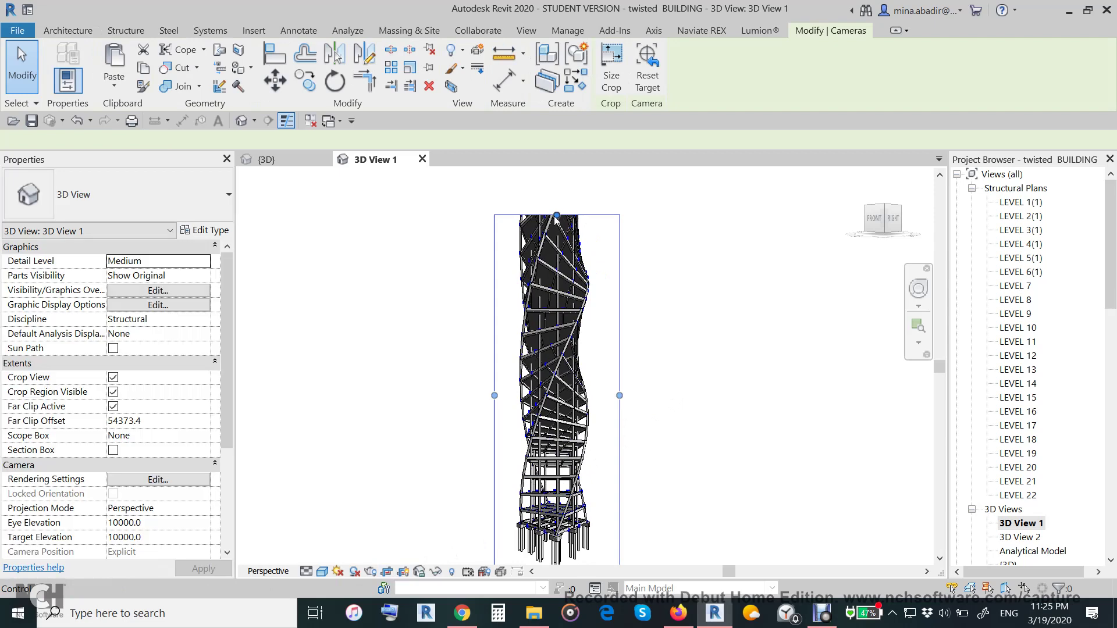
drag(557, 214, 557, 177)
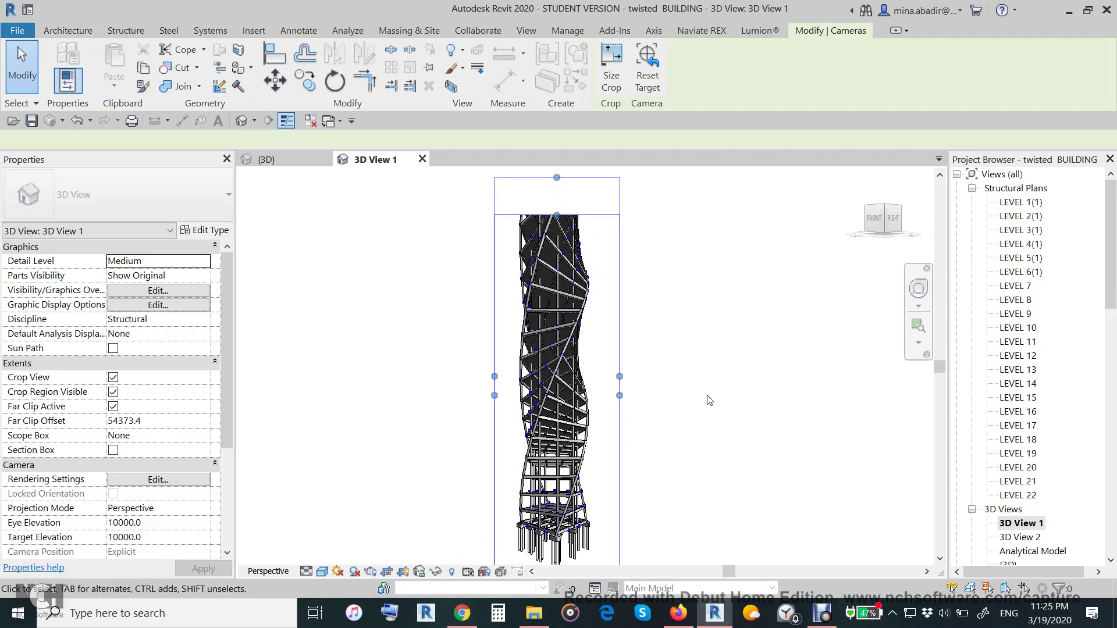
scroll(699, 426, down, 3)
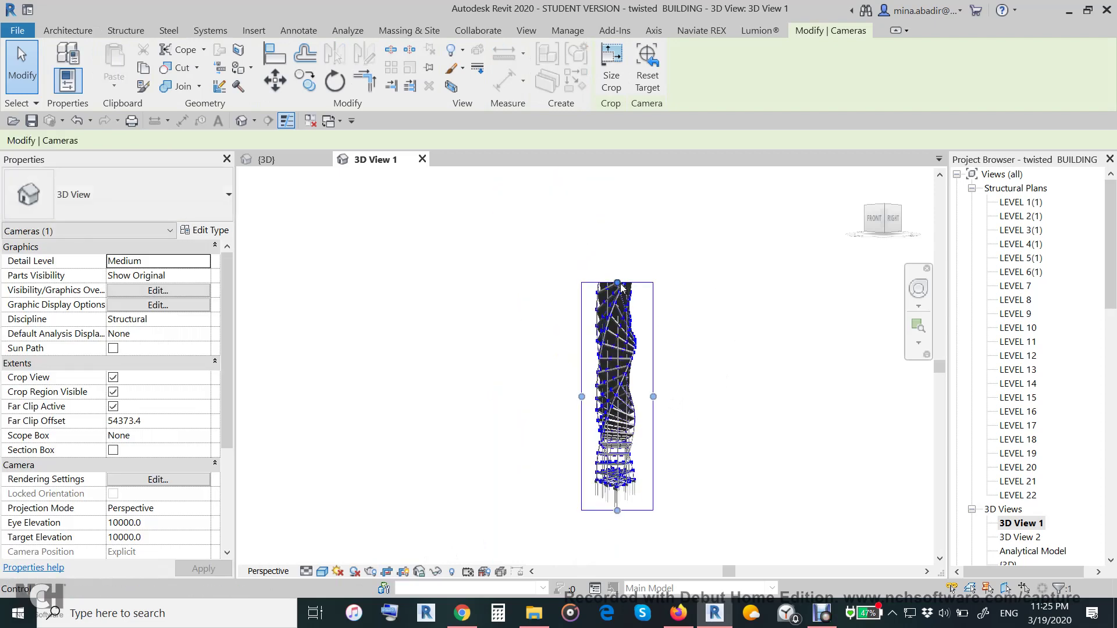
drag(619, 281, 623, 248)
click(730, 370)
scroll(657, 402, up, 2)
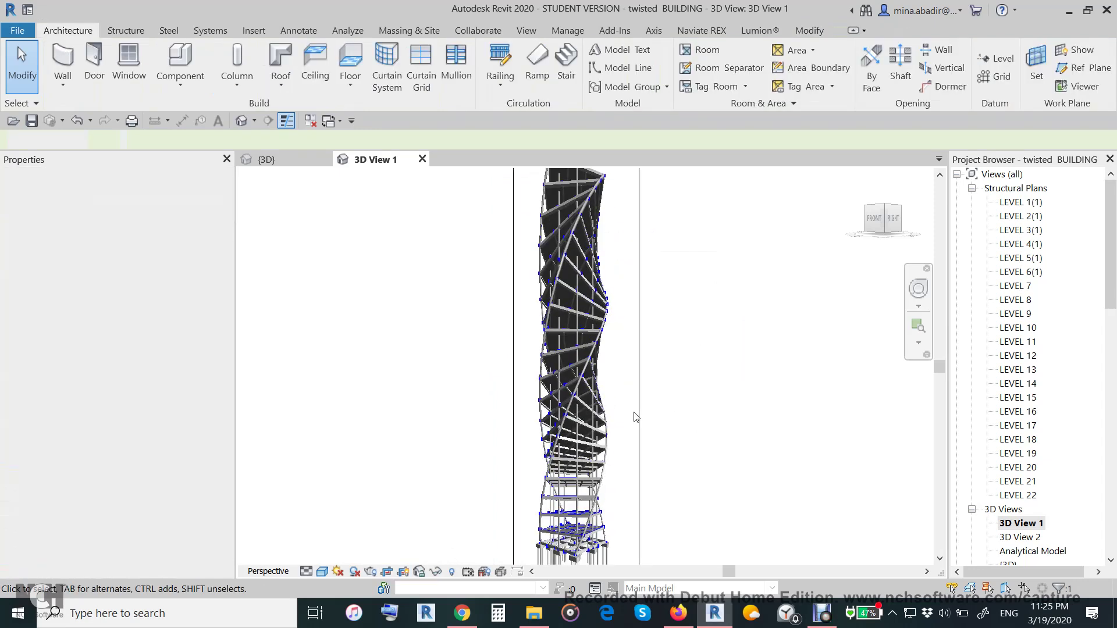
scroll(605, 401, up, 2)
middle_drag(638, 399, 726, 298)
scroll(686, 392, down, 1)
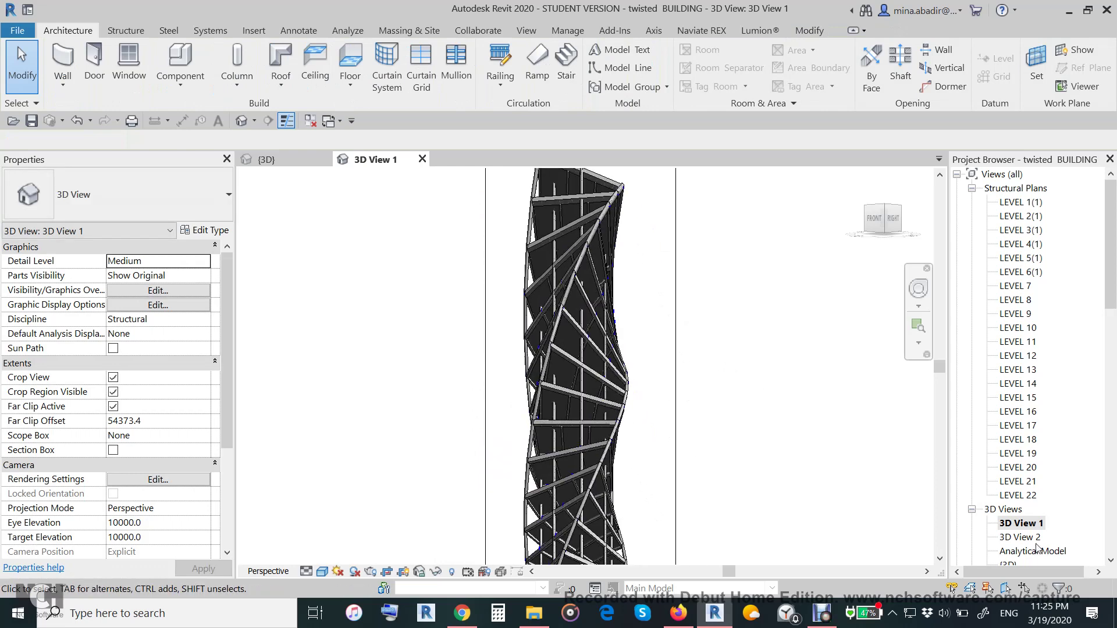
Open the perspective view 3D View 2 and examine the whole twisted tower from several angles
double_click(1026, 537)
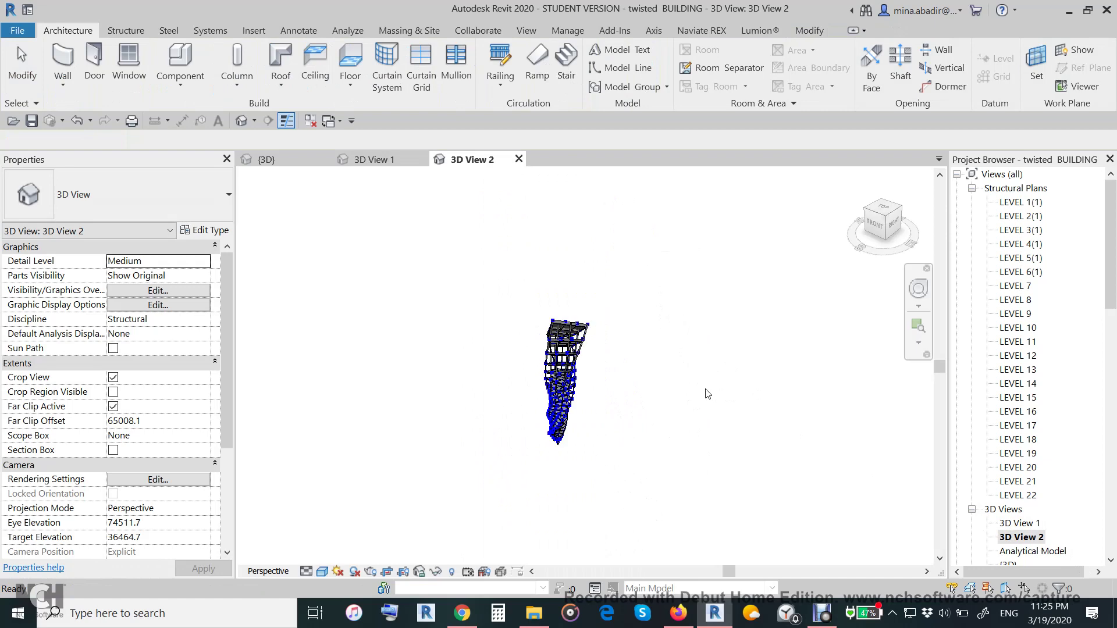
scroll(599, 402, up, 2)
shift+middle_drag(563, 449, 513, 512)
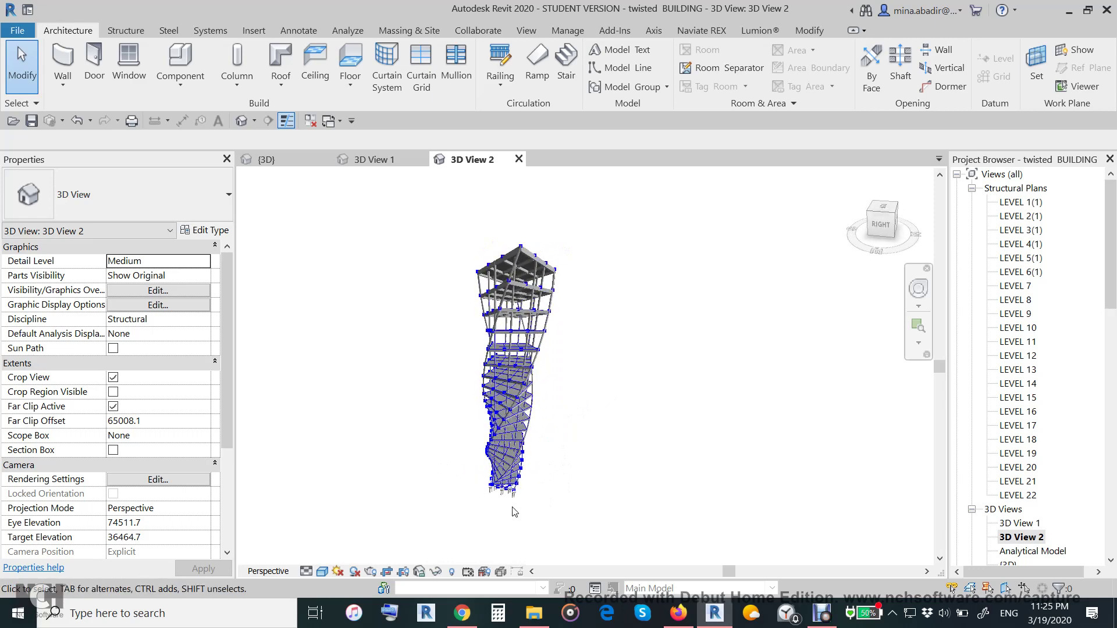
scroll(513, 512, up, 3)
shift+middle_drag(611, 379, 604, 427)
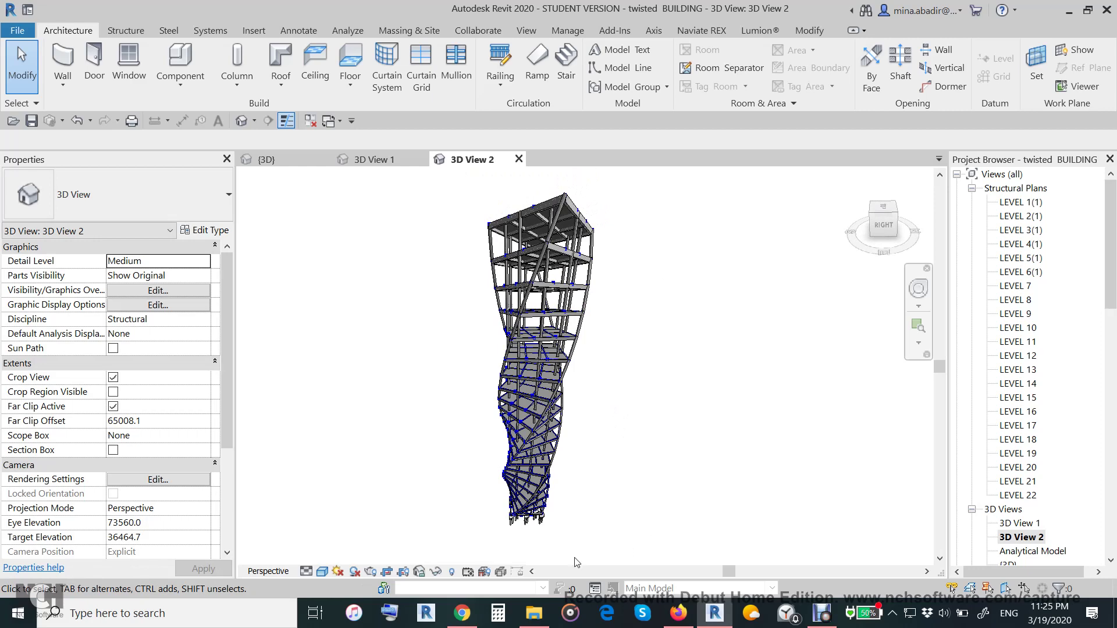
Switch to Chrome to show the videos page of the YouTube channel
click(460, 618)
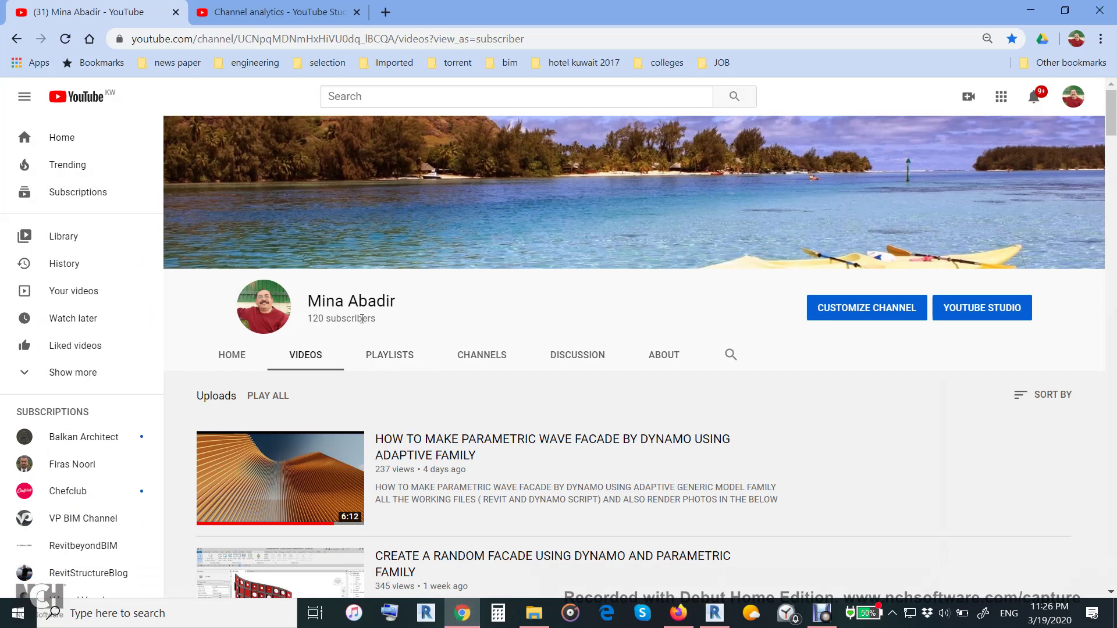